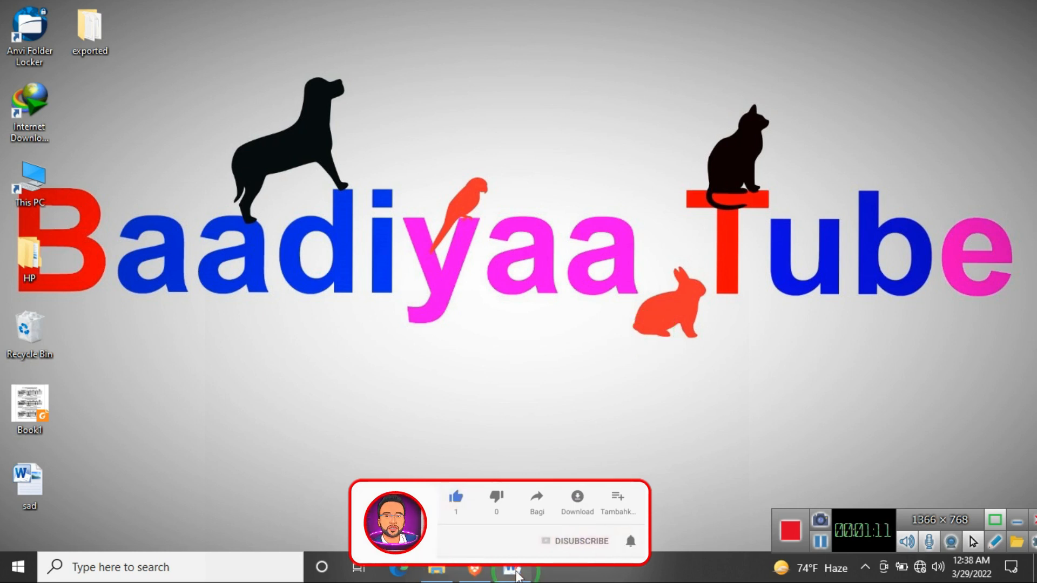
# Step: Switch to the SAD - Chapter 2 document in Word and apply the Heading 1 style to the "Chapter 2:" title
pyautogui.click(512, 569)
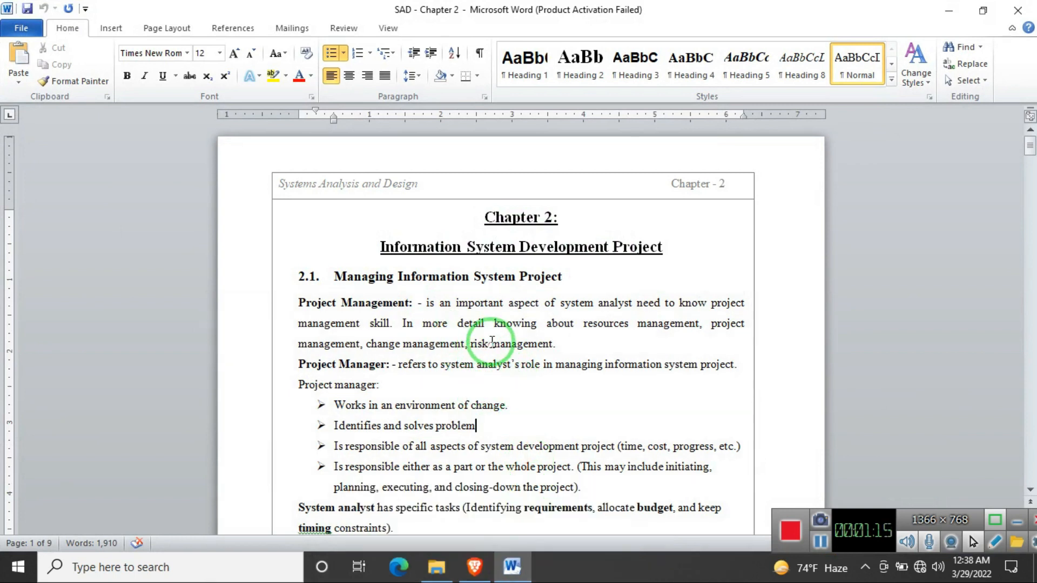
pyautogui.click(490, 232)
pyautogui.scroll(-3, 528, 336)
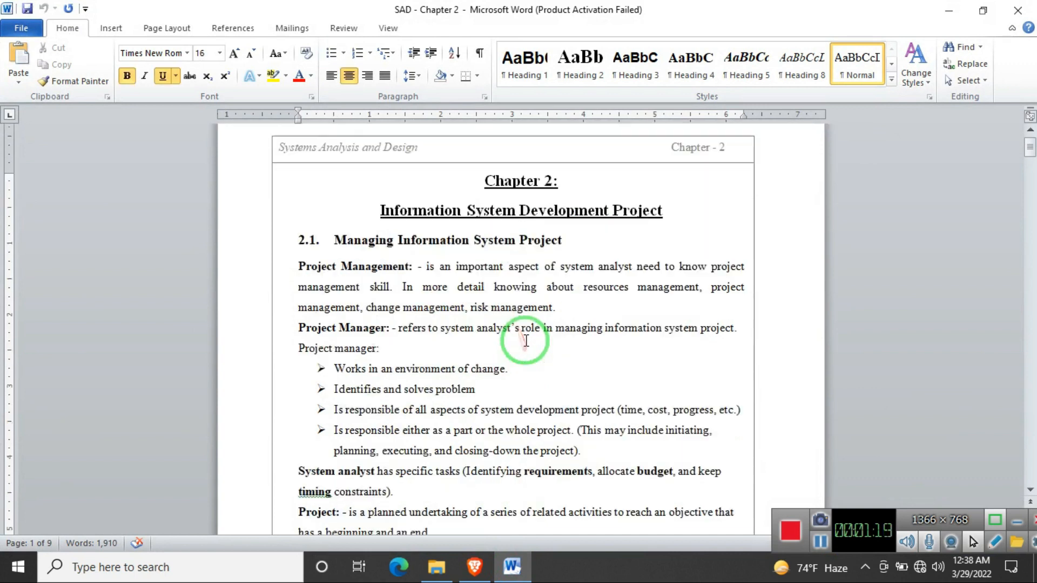
pyautogui.scroll(3, 520, 343)
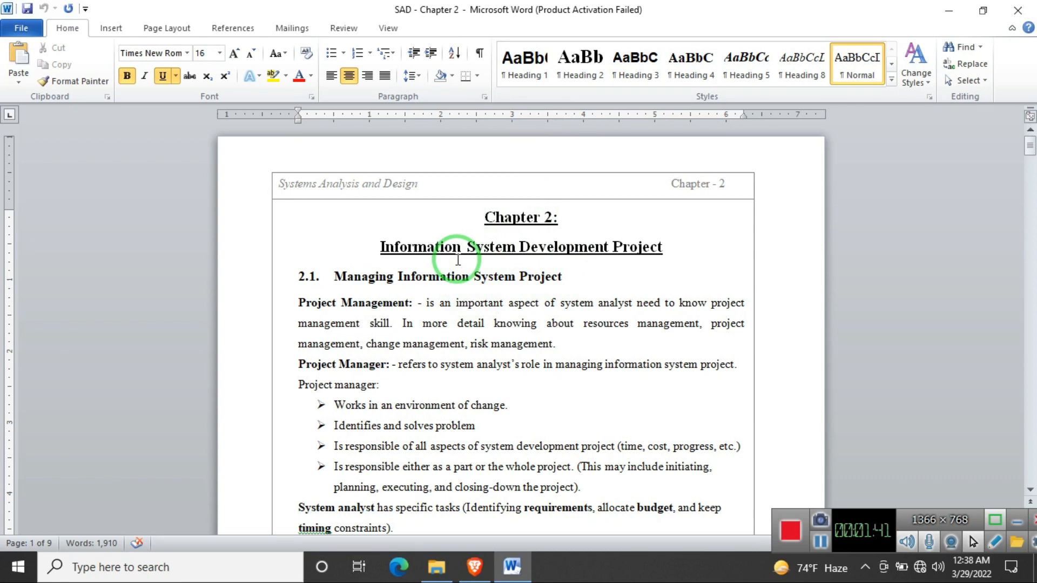
pyautogui.moveTo(483, 222); pyautogui.dragTo(570, 224)
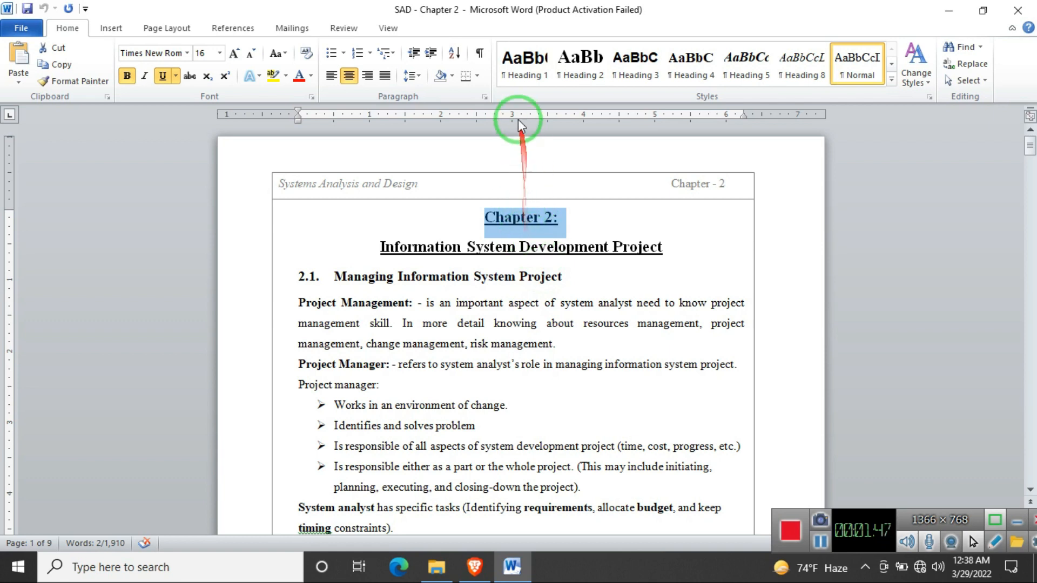
pyautogui.click(523, 81)
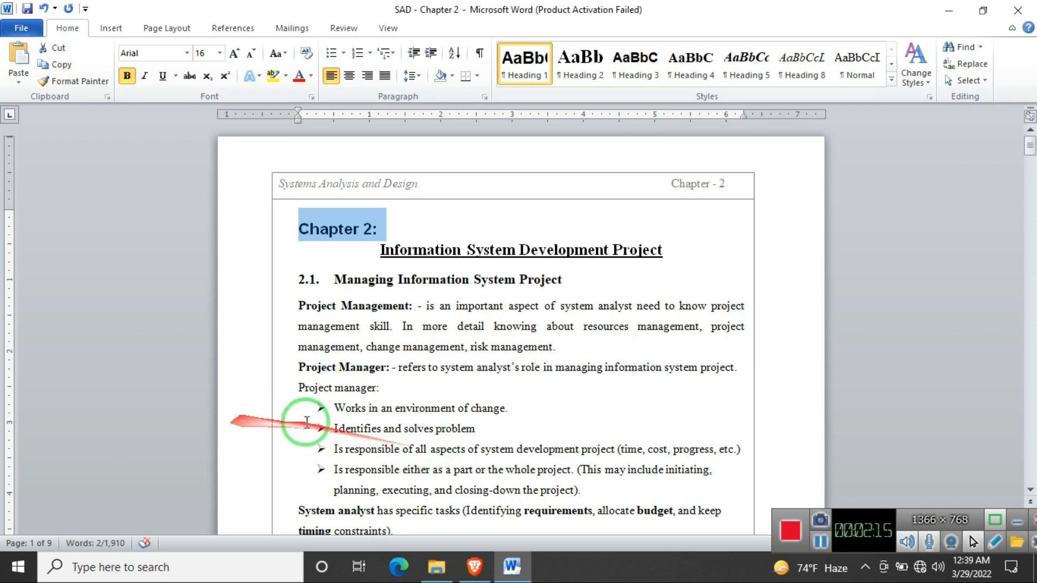
pyautogui.click(344, 229)
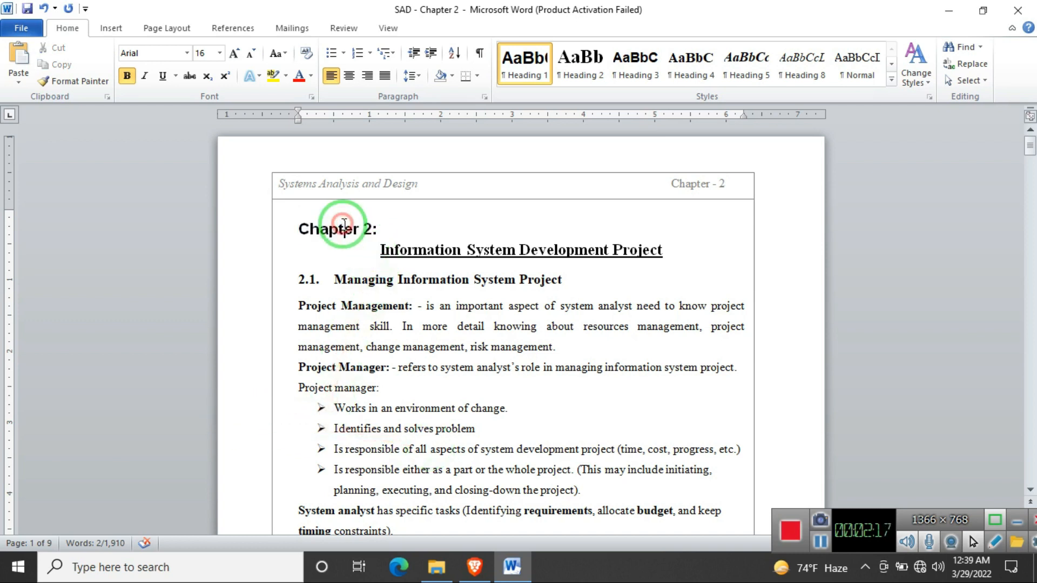
pyautogui.moveTo(415, 218); pyautogui.dragTo(302, 231)
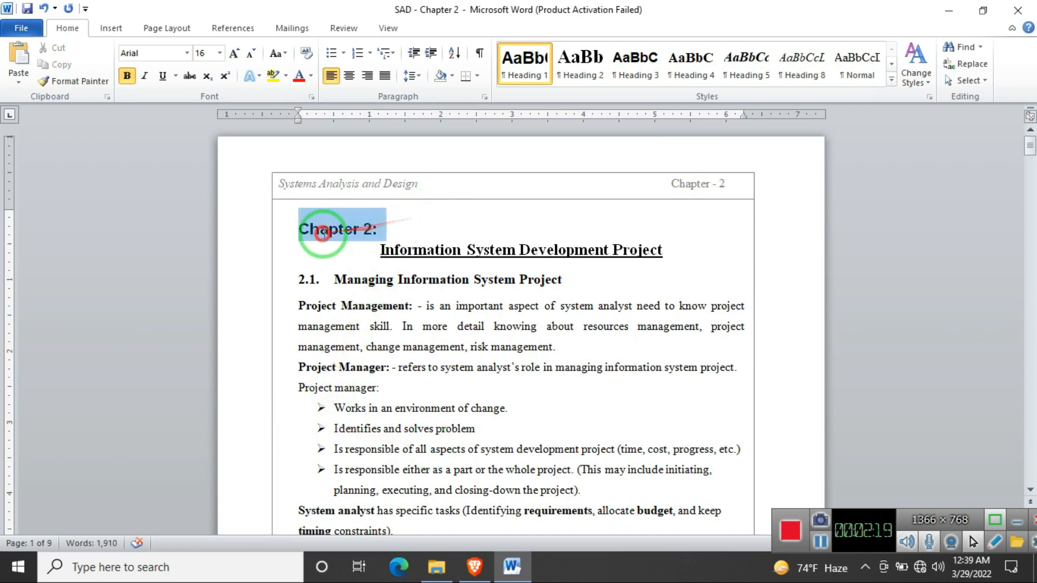
# Step: Apply the Heading 1 style to the "Information System Development Project" title and the "Managing Information System Project" heading
pyautogui.click(377, 252)
pyautogui.moveTo(377, 252); pyautogui.dragTo(662, 249)
pyautogui.click(538, 76)
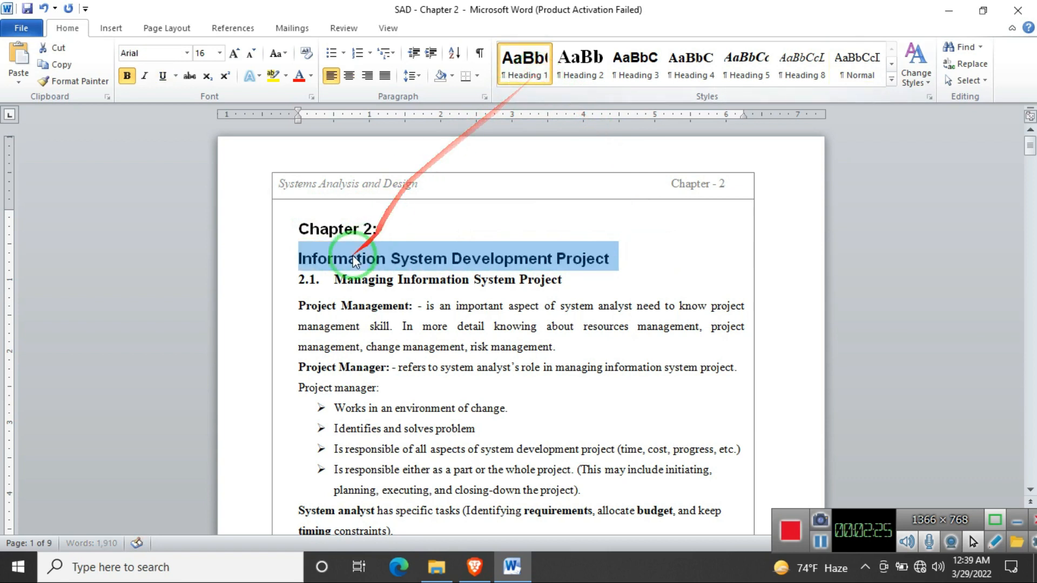
pyautogui.moveTo(579, 282); pyautogui.dragTo(282, 280)
pyautogui.click(549, 77)
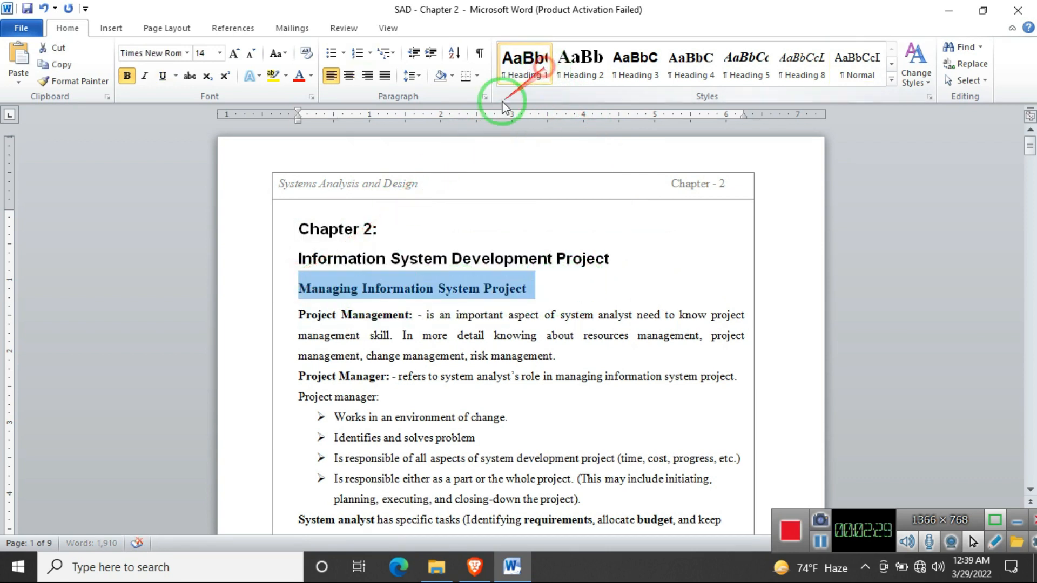
# Step: Apply the Heading 2 style to the Project Management and Project Manager paragraphs, through the "Project manager:" line
pyautogui.moveTo(301, 317); pyautogui.dragTo(463, 394)
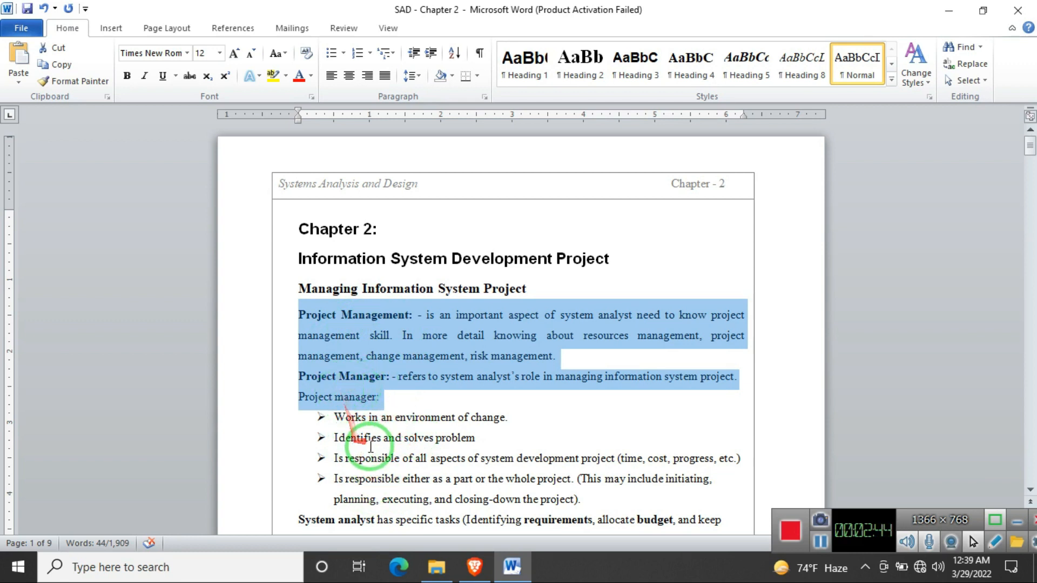
pyautogui.moveTo(381, 503)
pyautogui.mouseDown()
pyautogui.moveTo(421, 440)
pyautogui.moveTo(468, 456)
pyautogui.mouseUp()
pyautogui.moveTo(359, 359); pyautogui.dragTo(296, 369)
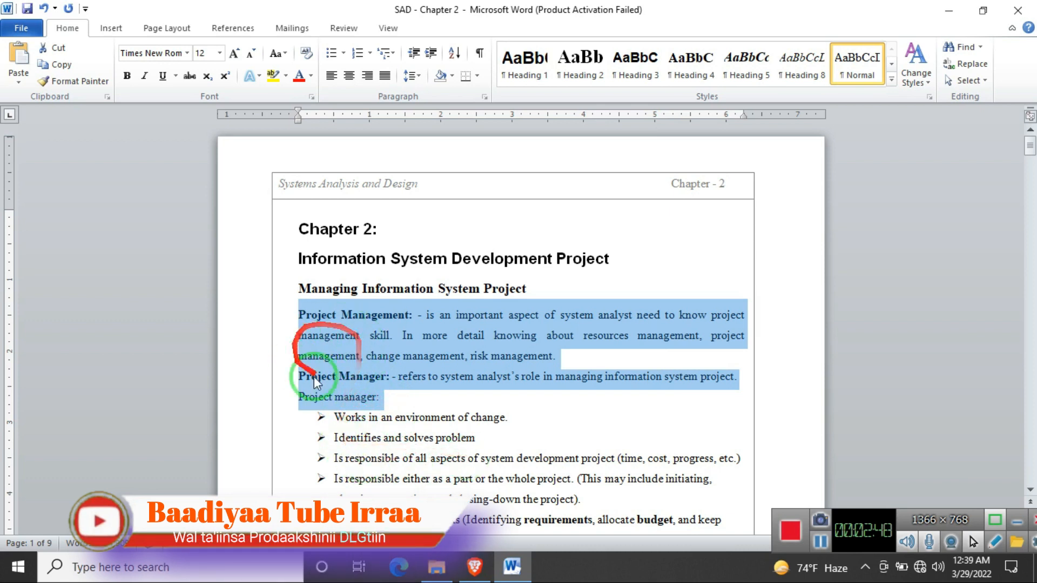
pyautogui.click(579, 67)
# Step: Apply the Heading 3 style to the four bulleted items under "Project manager:"
pyautogui.scroll(-3, 469, 397)
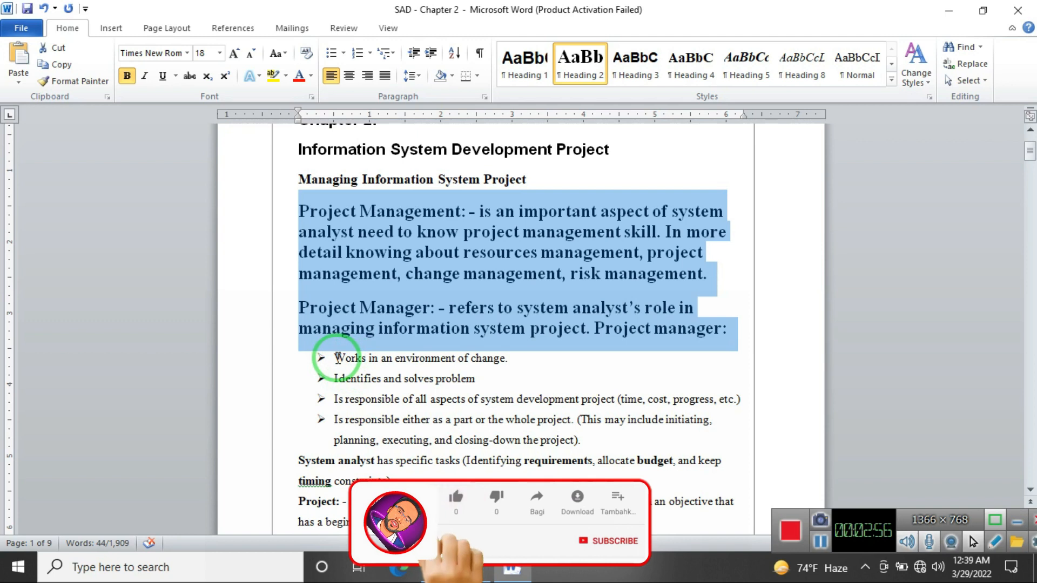
pyautogui.click(338, 358)
pyautogui.moveTo(338, 357); pyautogui.dragTo(589, 437)
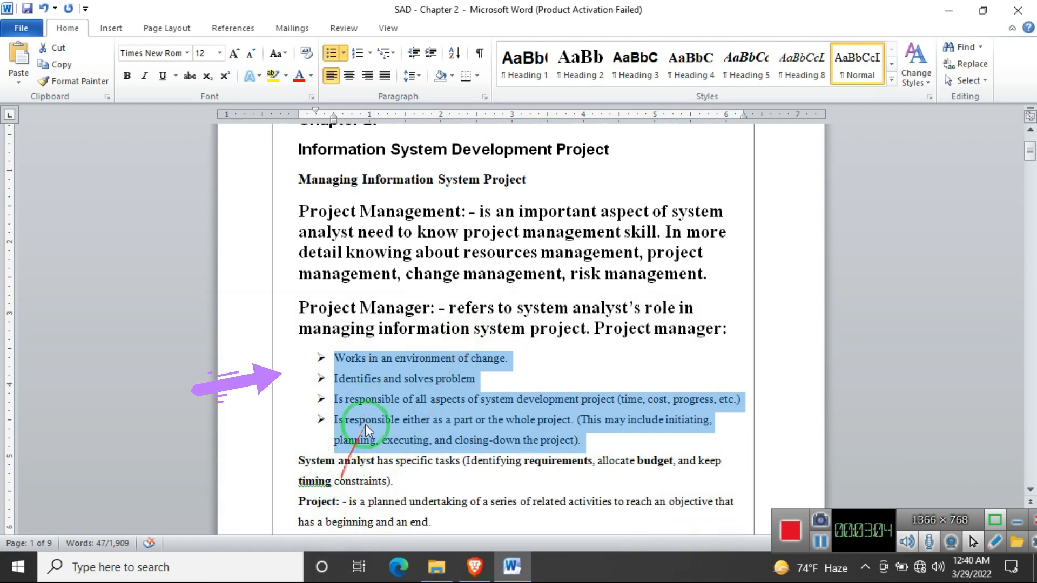
pyautogui.click(637, 74)
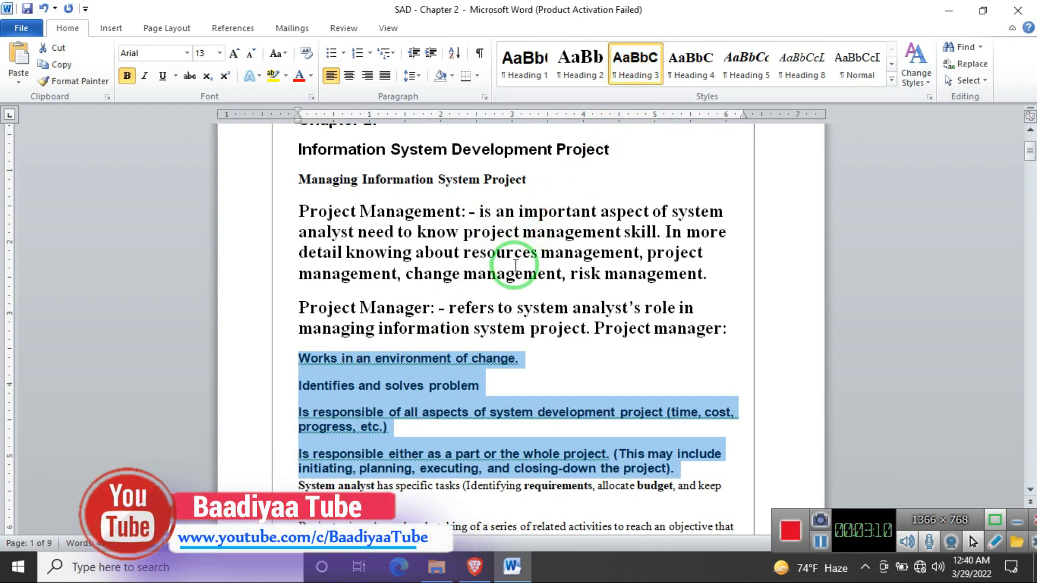
# Step: Apply the Heading 2 style to the "System analyst has specific tasks" and "Project: - is a planned undertaking" paragraphs
pyautogui.scroll(-3, 516, 265)
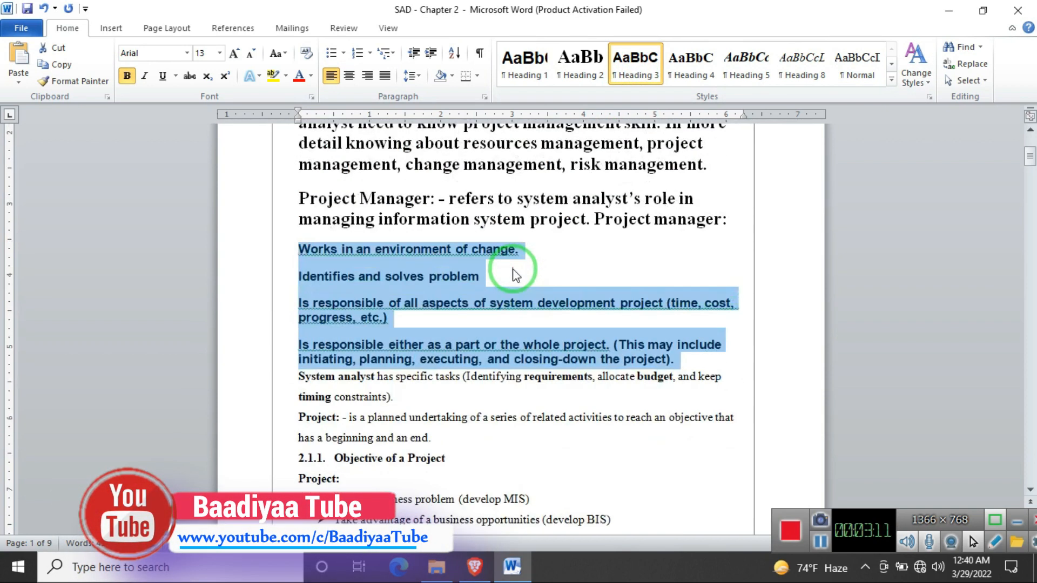
pyautogui.click(313, 390)
pyautogui.moveTo(300, 374); pyautogui.dragTo(431, 435)
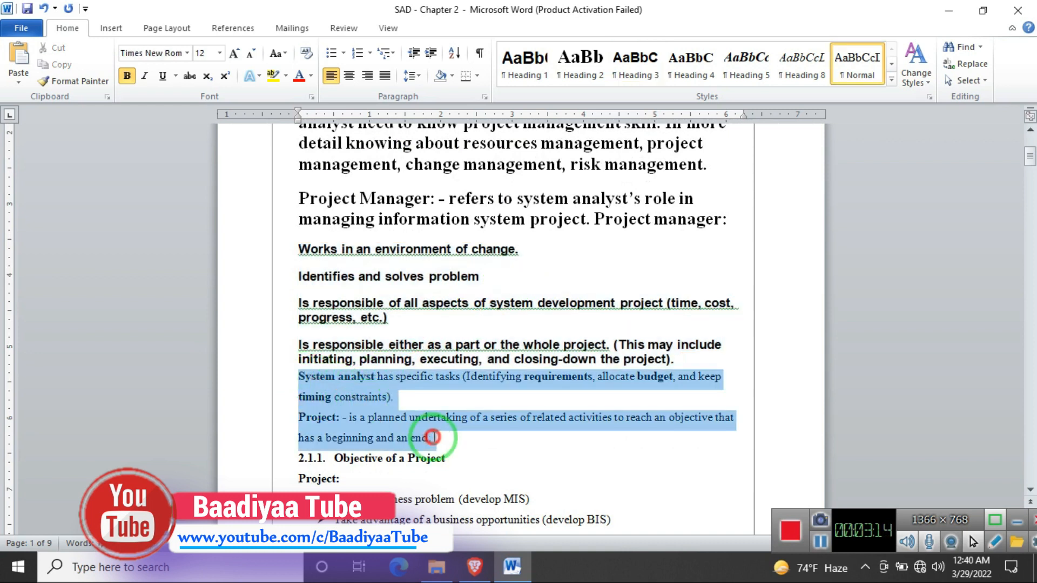
pyautogui.click(577, 81)
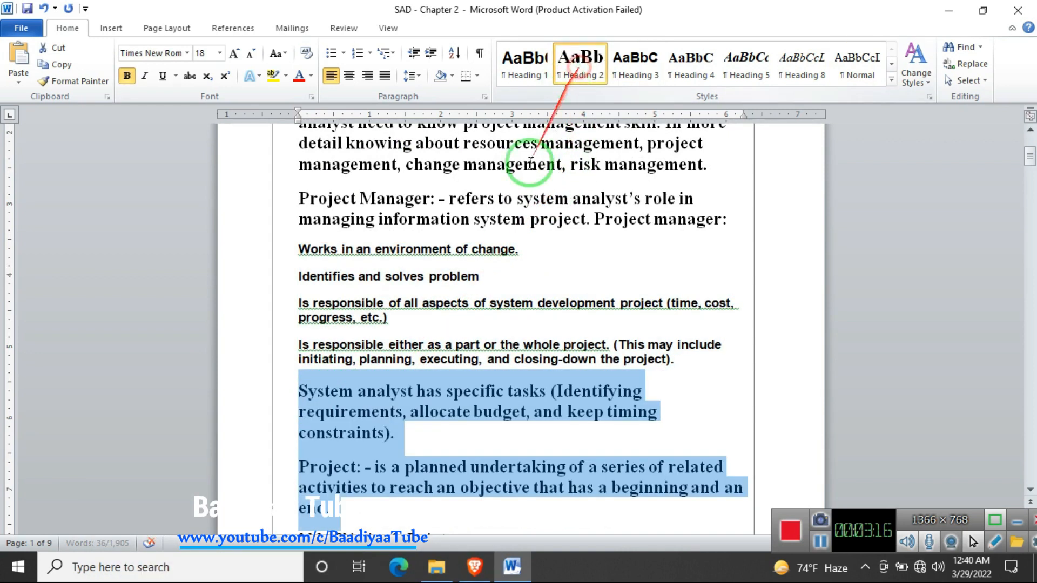
# Step: Apply the Heading 1 style to the "Objective of a Project" heading
pyautogui.scroll(-5, 469, 296)
pyautogui.moveTo(467, 248); pyautogui.dragTo(335, 253)
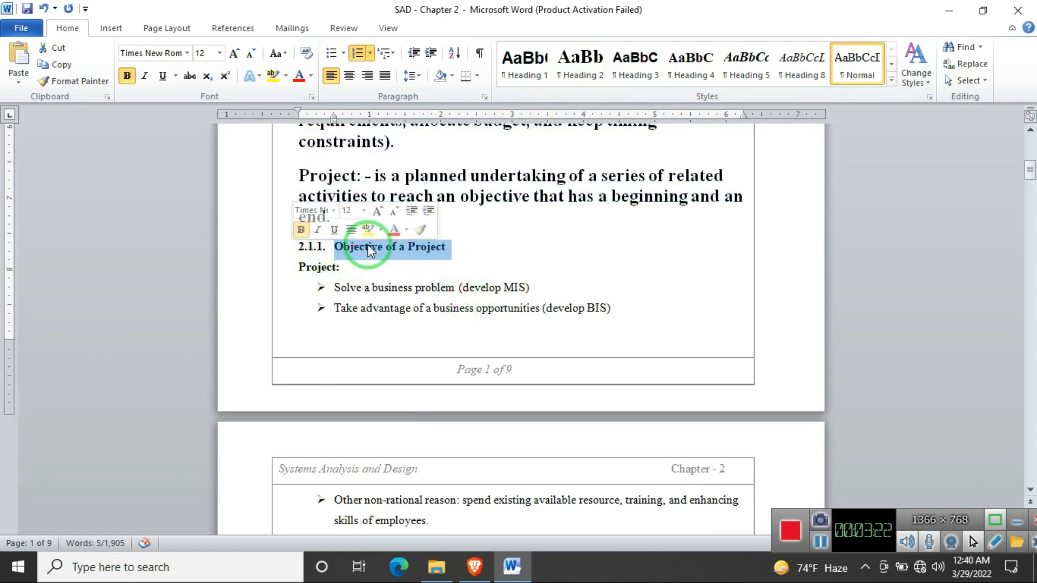
pyautogui.click(525, 61)
# Step: Apply Heading 2 to the "Project:" line under "Objective of a Project" and Heading 3 to the three bulleted items below it
pyautogui.moveTo(301, 270); pyautogui.dragTo(356, 267)
pyautogui.click(573, 64)
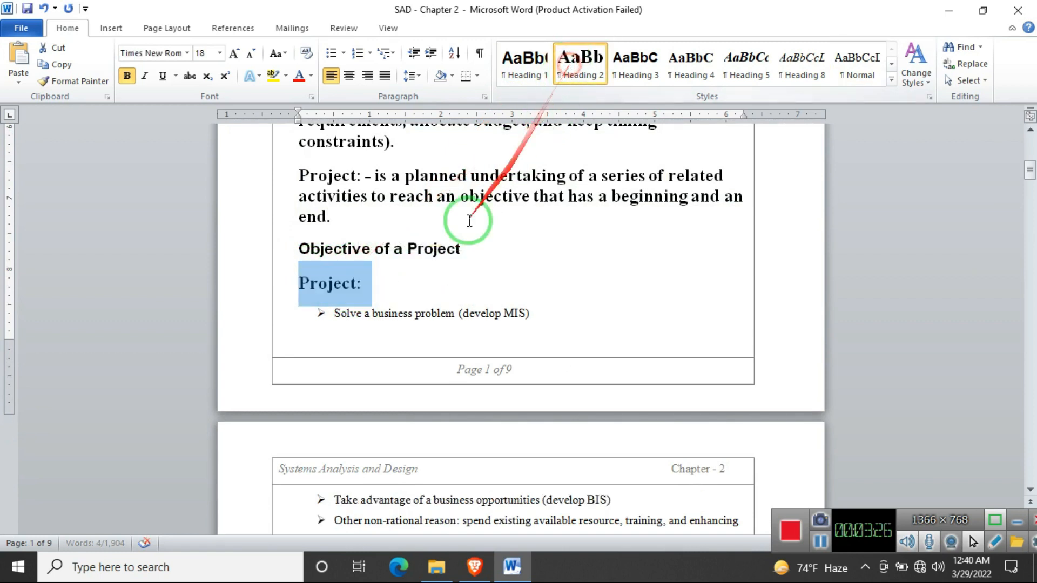
pyautogui.moveTo(335, 311); pyautogui.dragTo(447, 452)
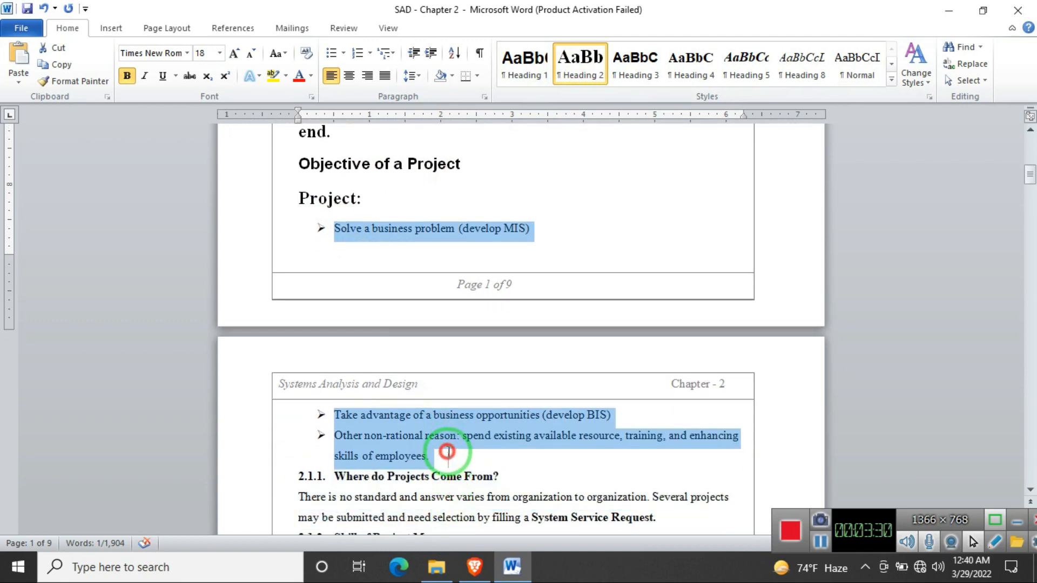
pyautogui.click(632, 64)
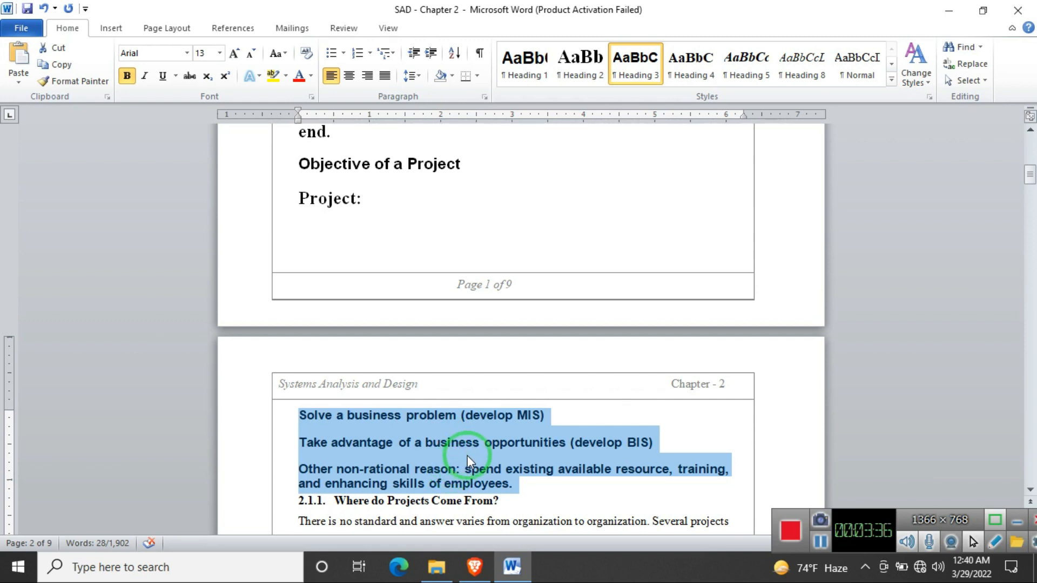
# Step: Apply Heading 1 to "Where do Projects Come From?" and Heading 2 to the paragraph below it
pyautogui.scroll(-2, 467, 459)
pyautogui.moveTo(502, 390); pyautogui.dragTo(332, 392)
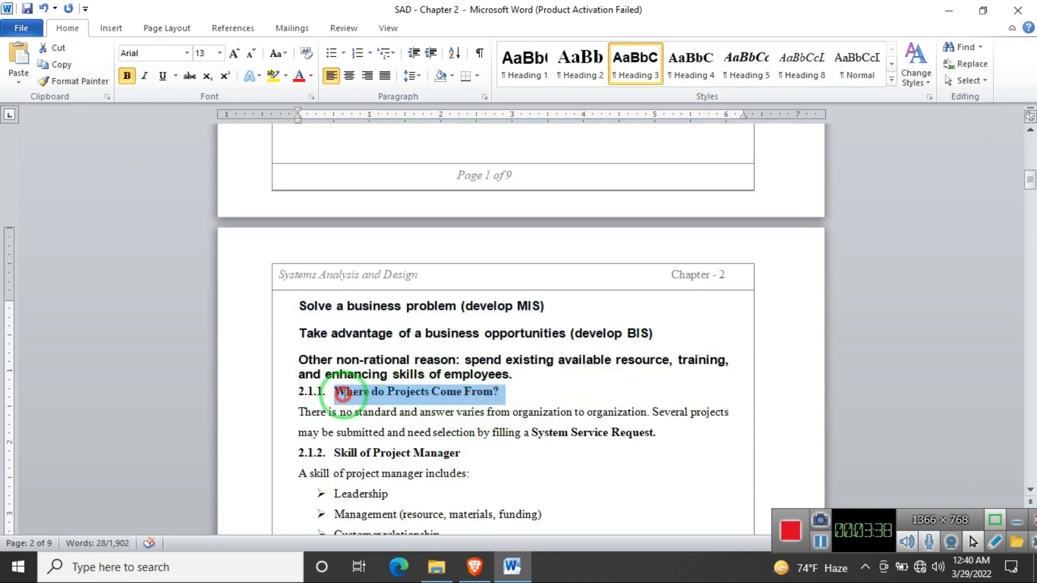
pyautogui.click(534, 77)
pyautogui.click(333, 442)
pyautogui.moveTo(299, 422); pyautogui.dragTo(678, 442)
pyautogui.click(593, 77)
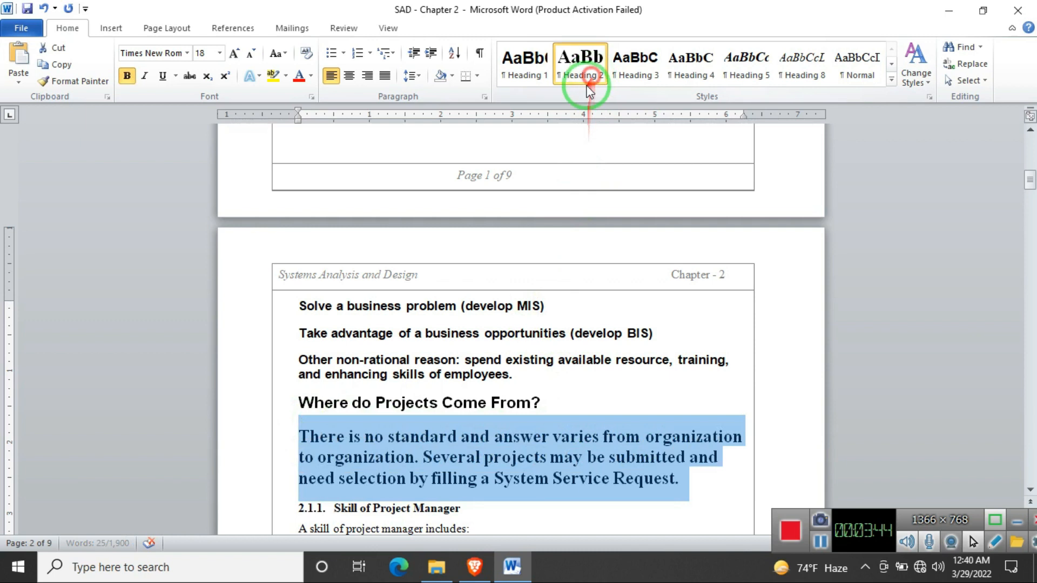
# Step: Apply Heading 1 to "Skill of Project Manager" and Heading 2 to the line "A skill of project manager includes:"
pyautogui.scroll(-3, 498, 417)
pyautogui.moveTo(464, 326); pyautogui.dragTo(334, 327)
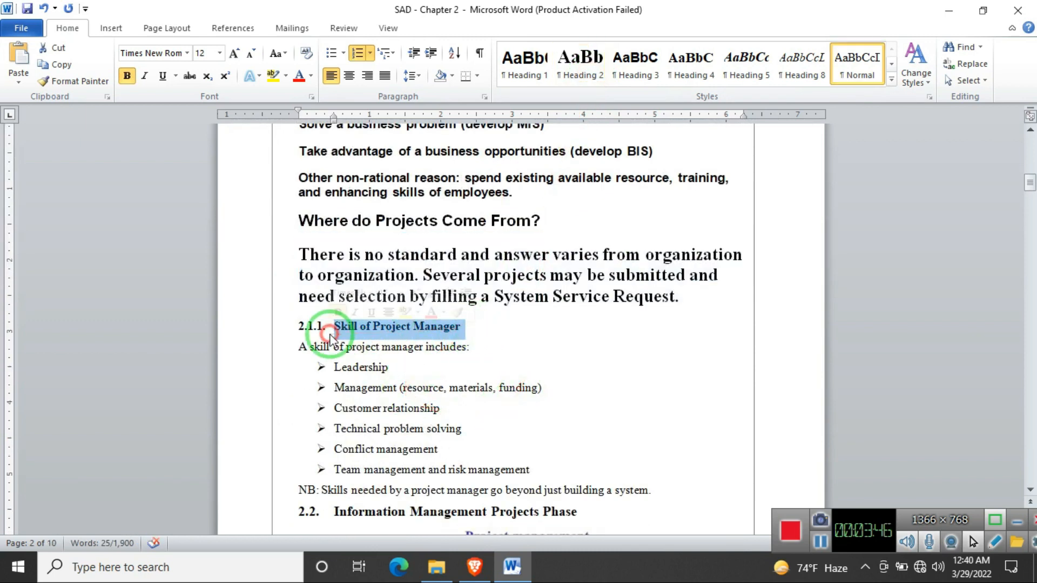
pyautogui.click(525, 64)
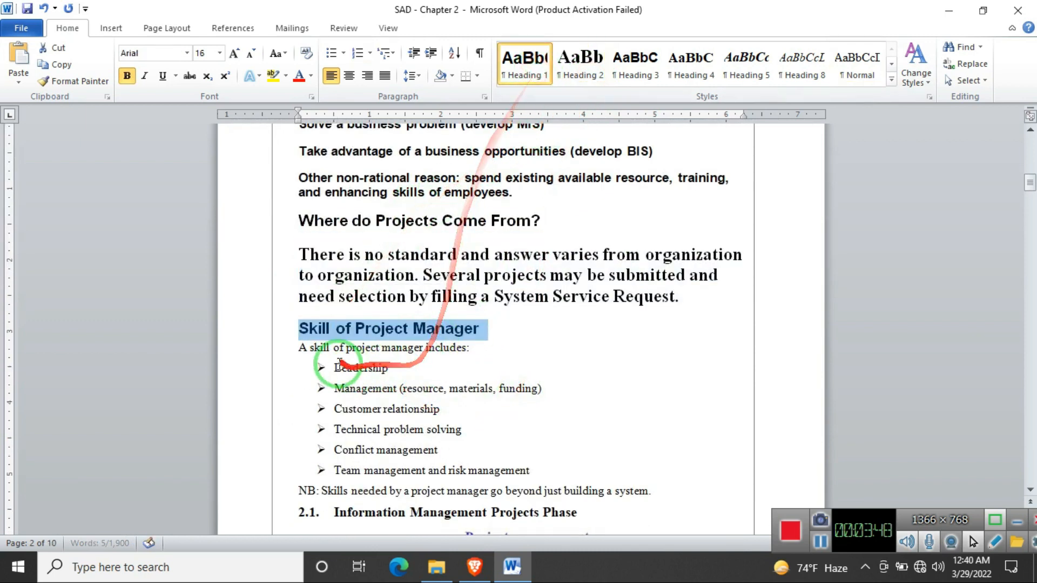
pyautogui.moveTo(483, 340); pyautogui.dragTo(301, 347)
pyautogui.click(573, 56)
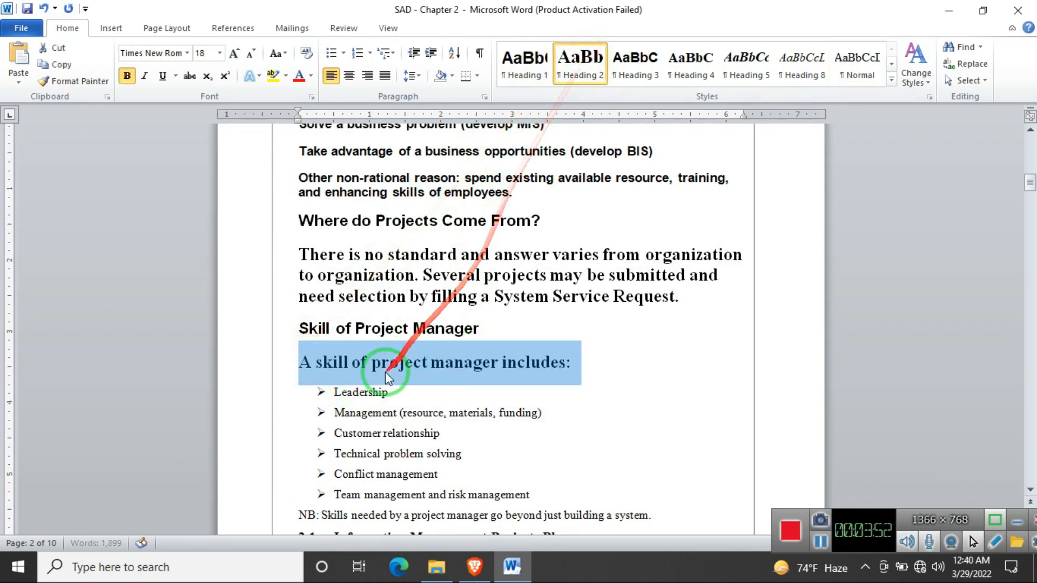
# Step: Apply Heading 3 to the six bulleted project manager skills and Heading 2 to the NB line below them
pyautogui.moveTo(326, 393); pyautogui.dragTo(540, 491)
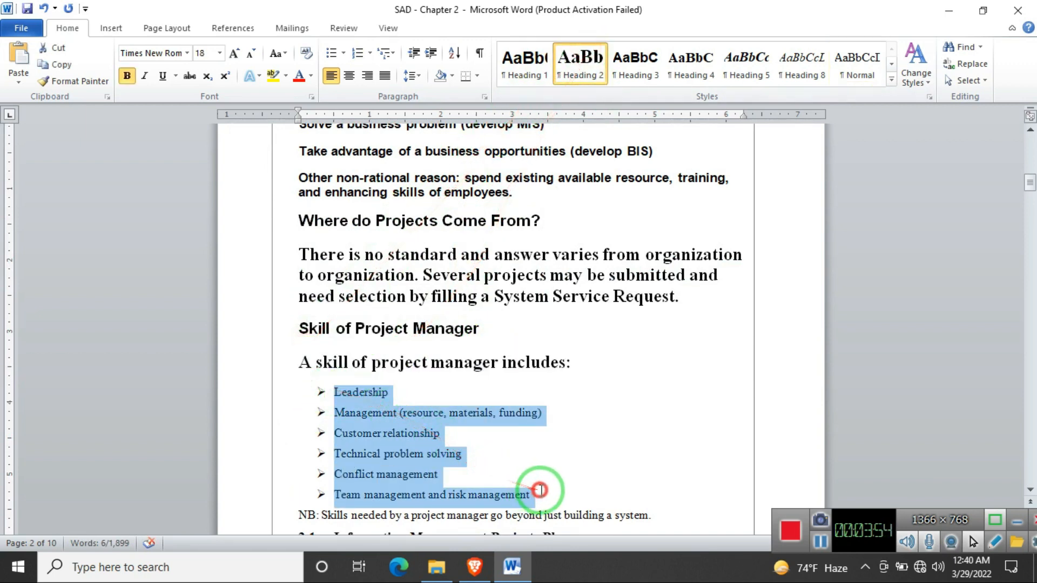
pyautogui.click(636, 61)
pyautogui.scroll(-3, 556, 327)
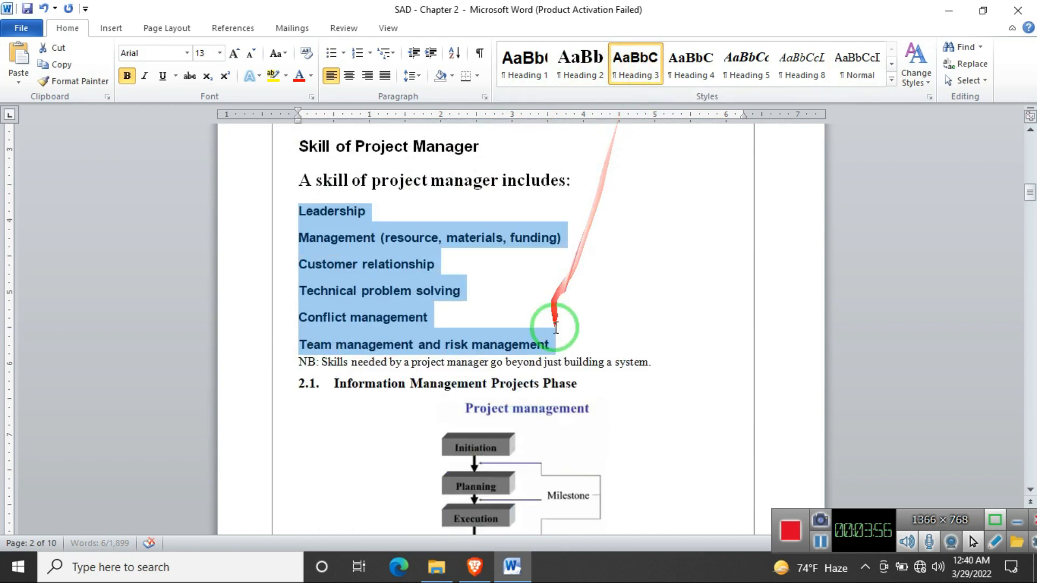
pyautogui.scroll(-1, 557, 327)
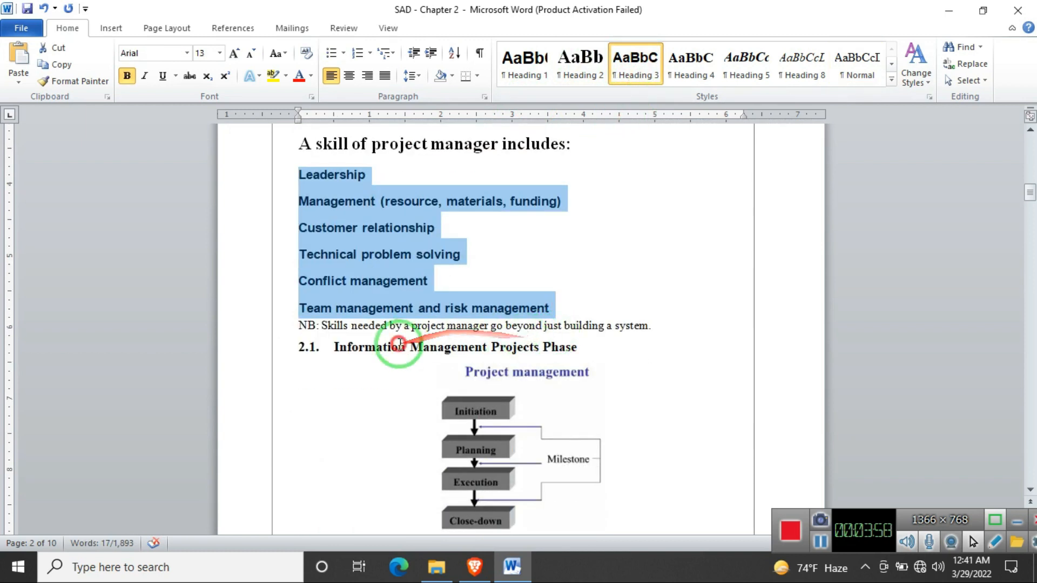
pyautogui.click(319, 328)
pyautogui.moveTo(300, 325); pyautogui.dragTo(643, 326)
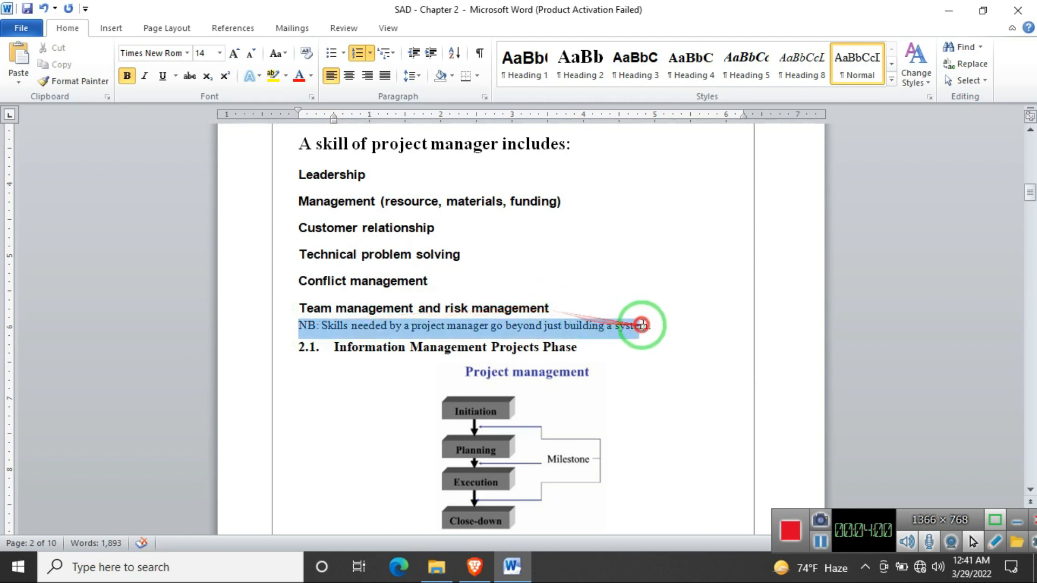
pyautogui.click(580, 61)
# Step: Apply Heading 1 to "Information Management Projects Phase" and Heading 2 to the Project Management paragraph below the diagram
pyautogui.moveTo(589, 393); pyautogui.dragTo(350, 392)
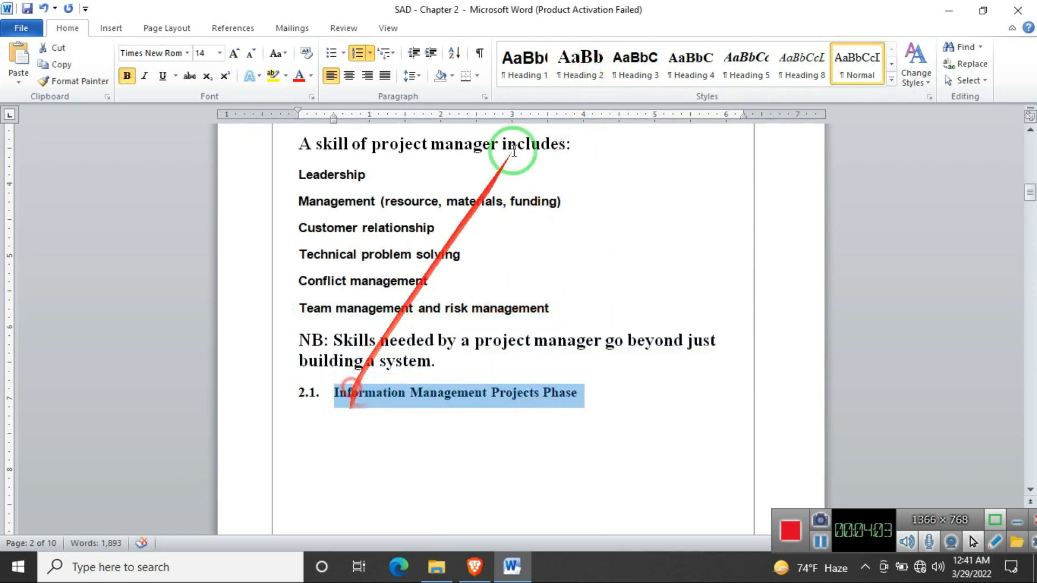
pyautogui.click(529, 63)
pyautogui.scroll(-5, 497, 313)
pyautogui.click(491, 320)
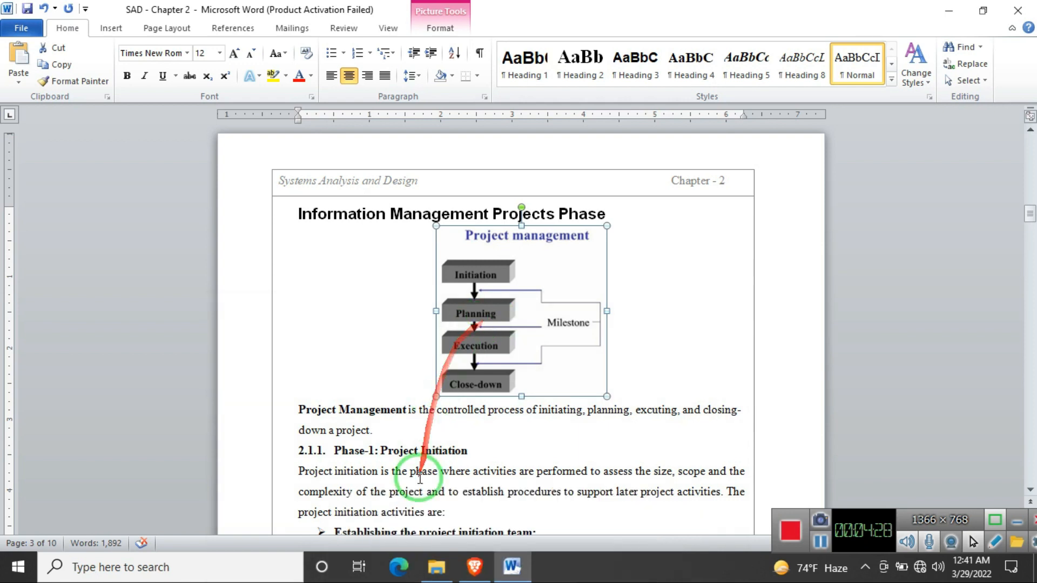
pyautogui.click(371, 429)
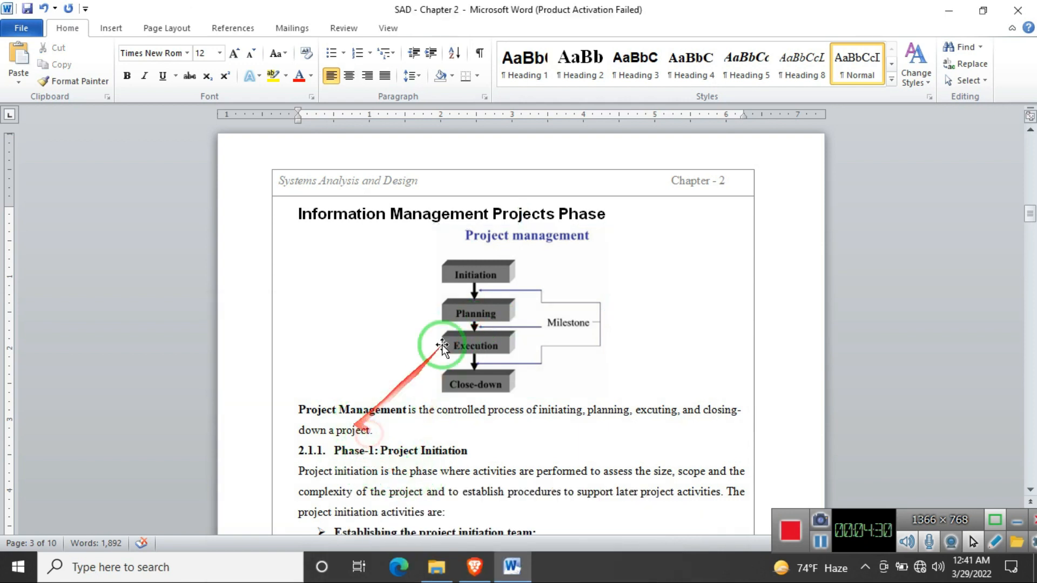
pyautogui.moveTo(298, 410); pyautogui.dragTo(373, 431)
pyautogui.click(578, 65)
# Step: Apply Heading 1 to "Phase-1: Project Initiation" and Heading 2 to the project initiation paragraph below it
pyautogui.tripleClick(347, 370)
pyautogui.click(511, 83)
pyautogui.moveTo(299, 390); pyautogui.dragTo(449, 432)
pyautogui.scroll(-3, 506, 326)
pyautogui.hotkey('ctrl', 'z')
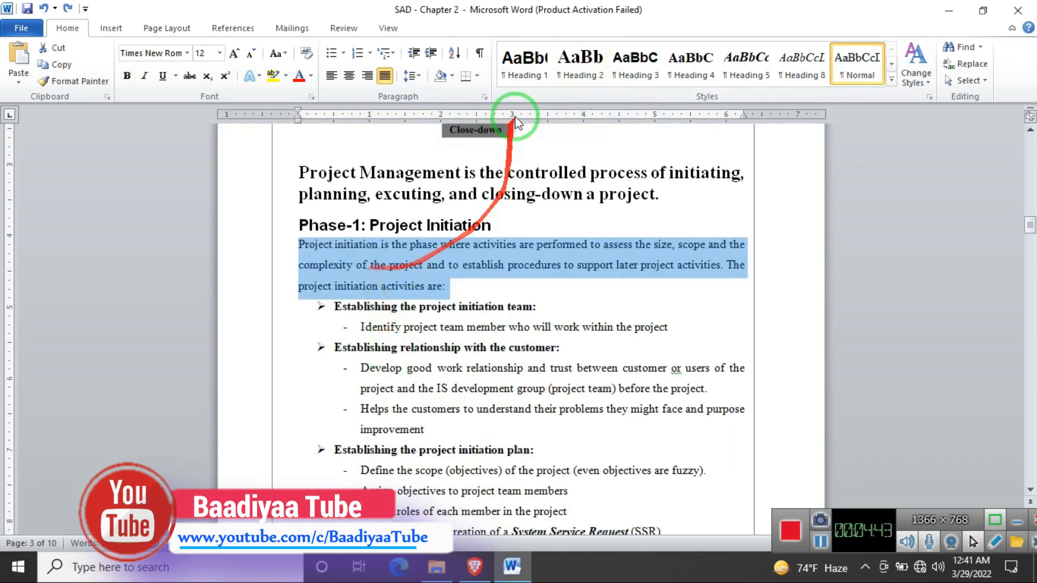
pyautogui.click(581, 59)
pyautogui.click(371, 349)
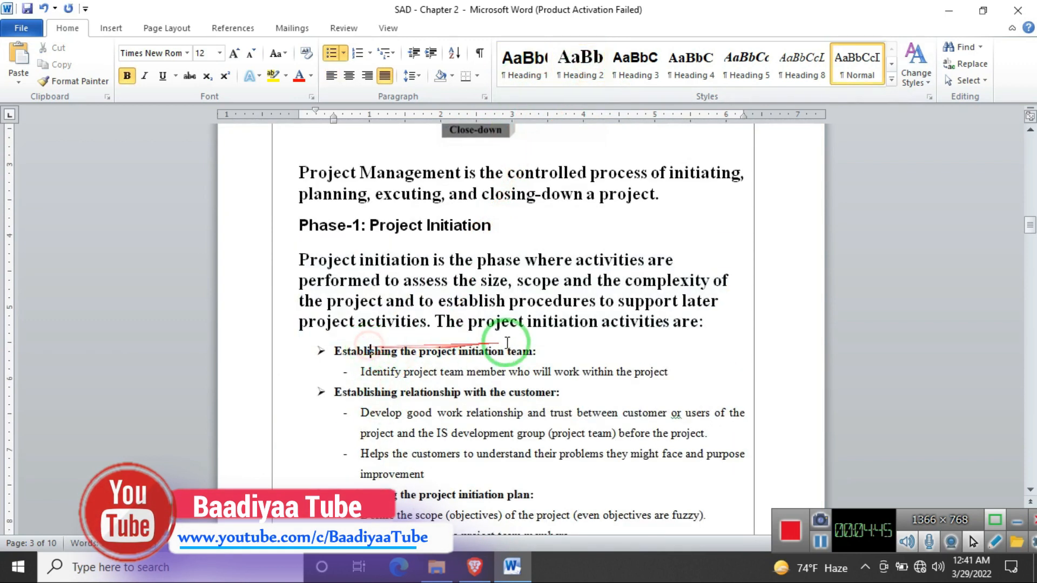
# Step: Apply Heading 3 to "Establishing the project initiation team:" and Heading 4 to the item below it
pyautogui.moveTo(541, 348); pyautogui.dragTo(346, 351)
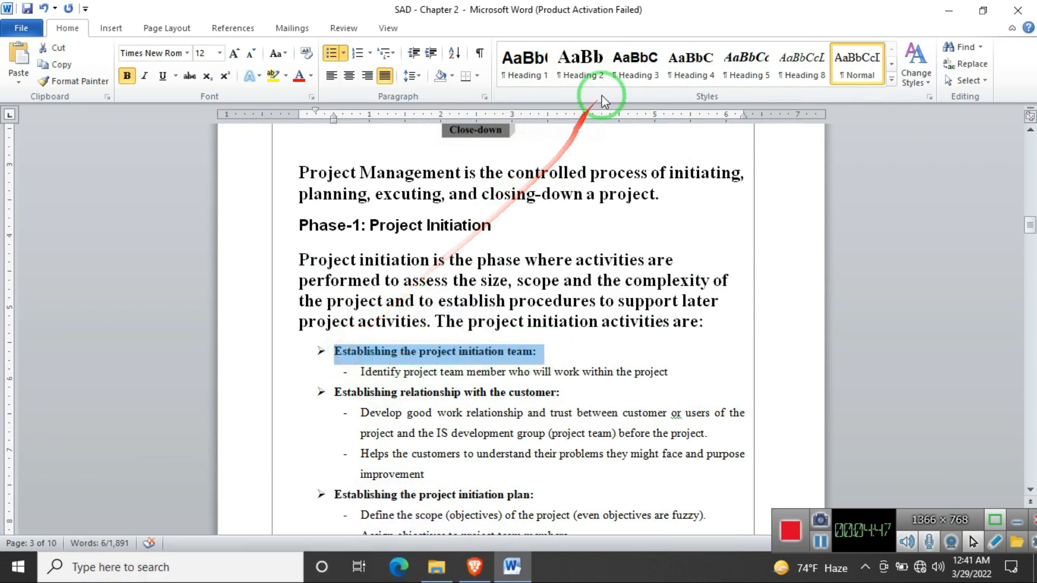
pyautogui.click(636, 66)
pyautogui.click(382, 373)
pyautogui.moveTo(360, 371); pyautogui.dragTo(692, 370)
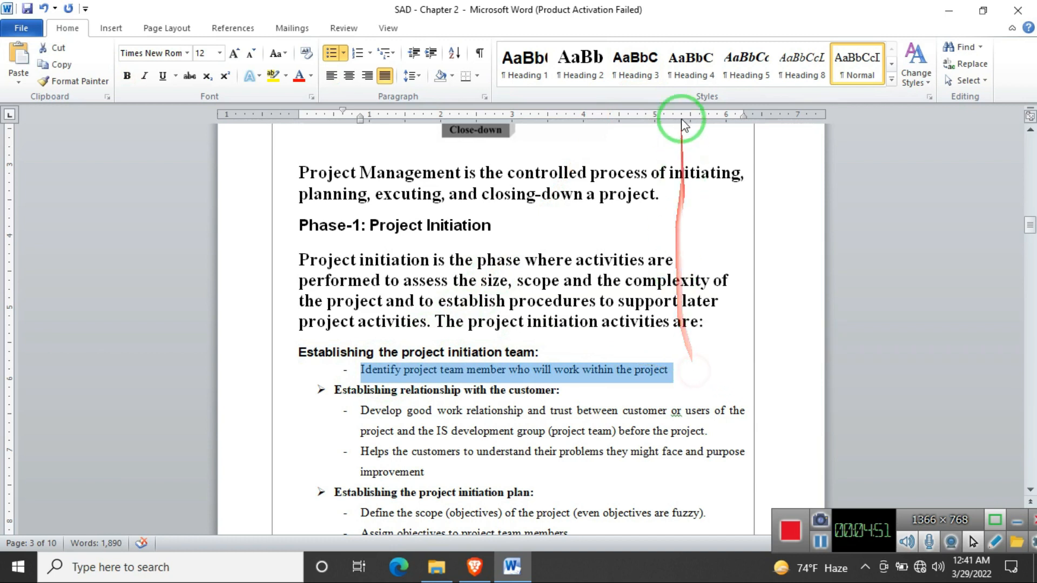
pyautogui.click(689, 68)
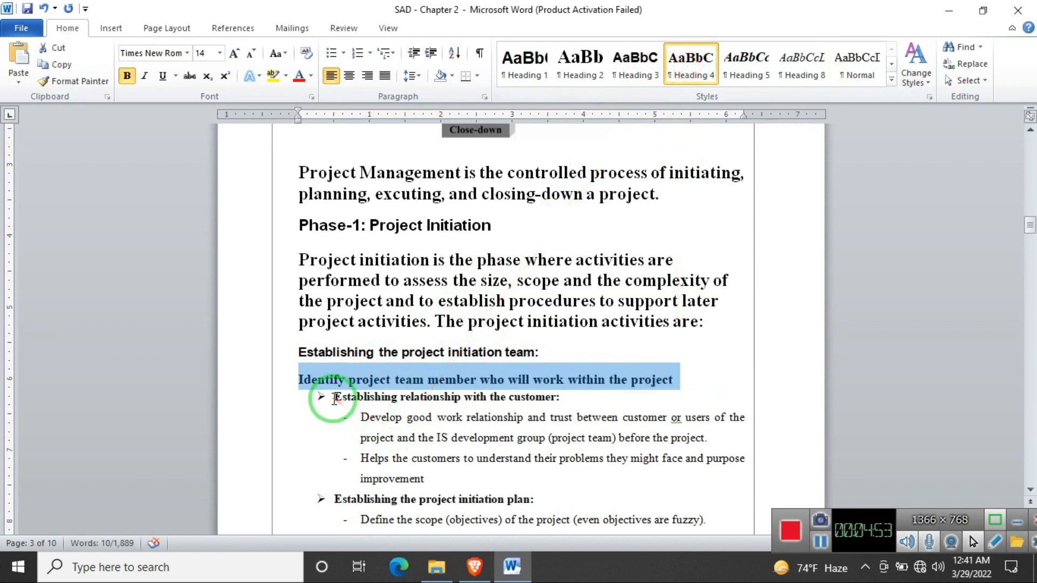
# Step: Apply Heading 3 to "Establishing relationship with the customer:" and Heading 4 to the two items below it
pyautogui.moveTo(333, 398); pyautogui.dragTo(443, 390)
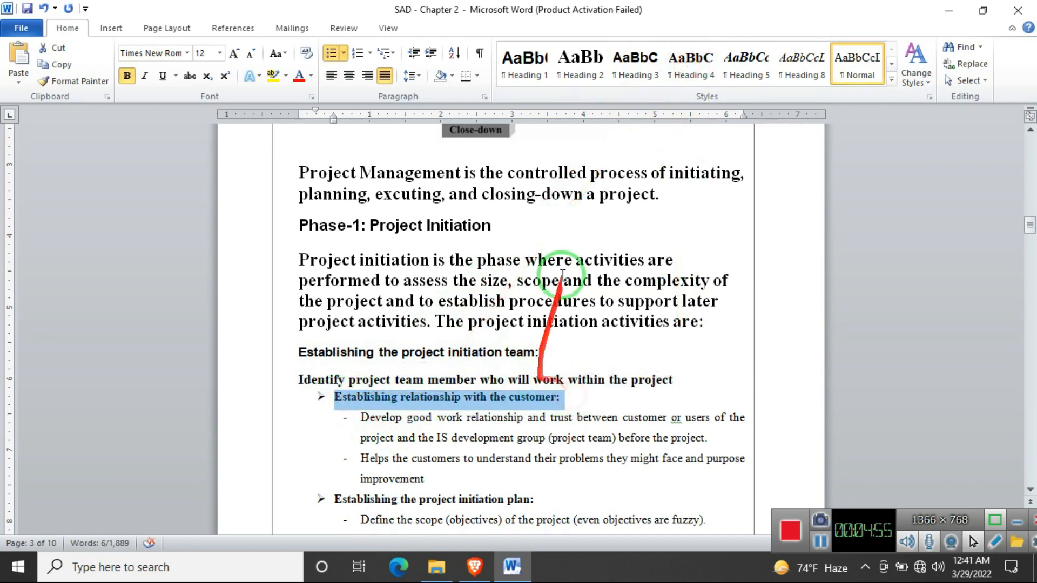
pyautogui.click(633, 67)
pyautogui.moveTo(360, 425); pyautogui.dragTo(480, 463)
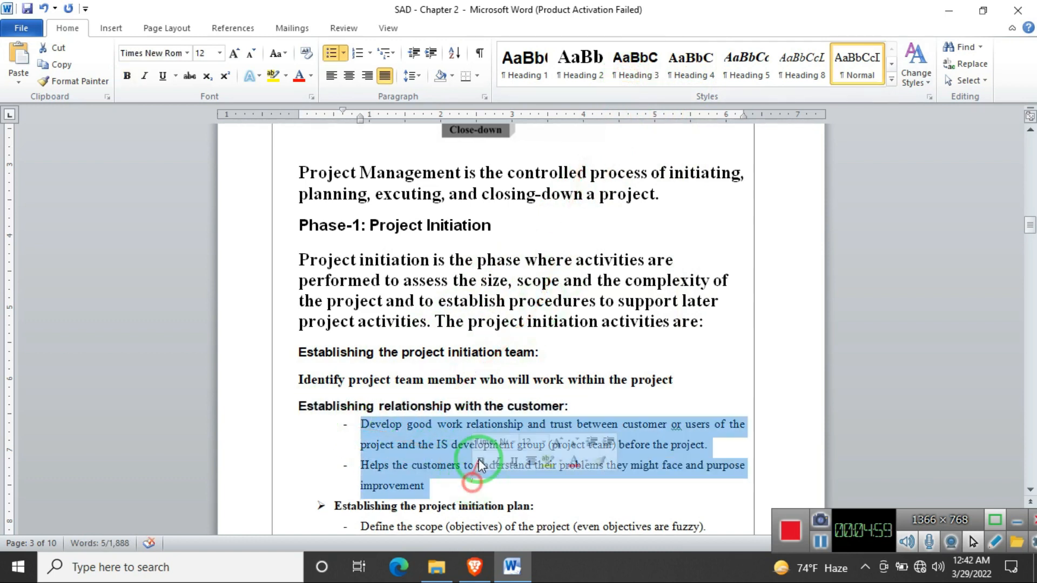
pyautogui.click(692, 60)
# Step: Apply Heading 3 to "Establishing the project initiation plan:" and Heading 4 to the three items below it on page 3
pyautogui.scroll(-3, 550, 402)
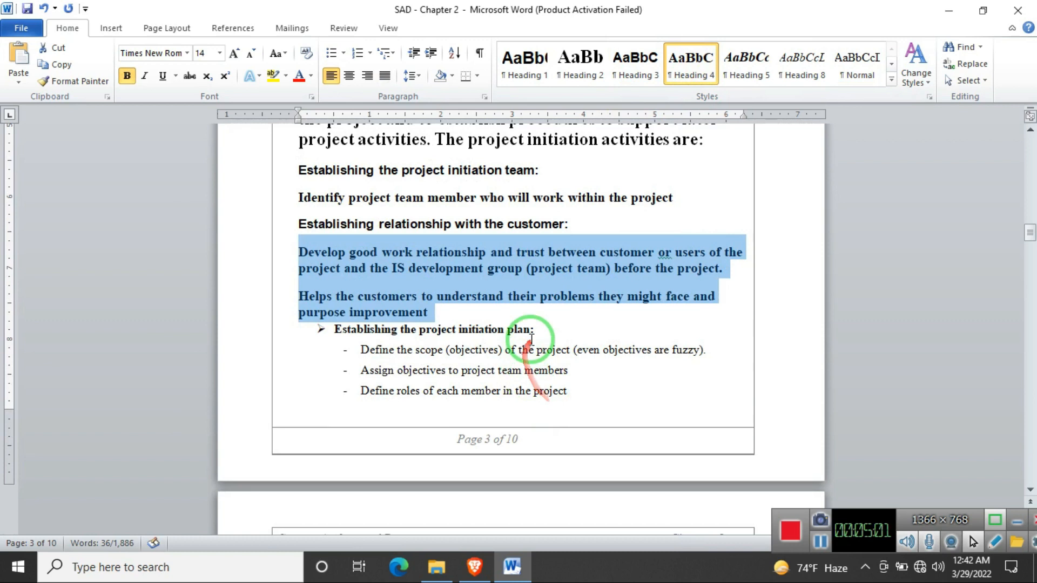
pyautogui.scroll(-1, 532, 338)
pyautogui.moveTo(550, 254); pyautogui.dragTo(345, 258)
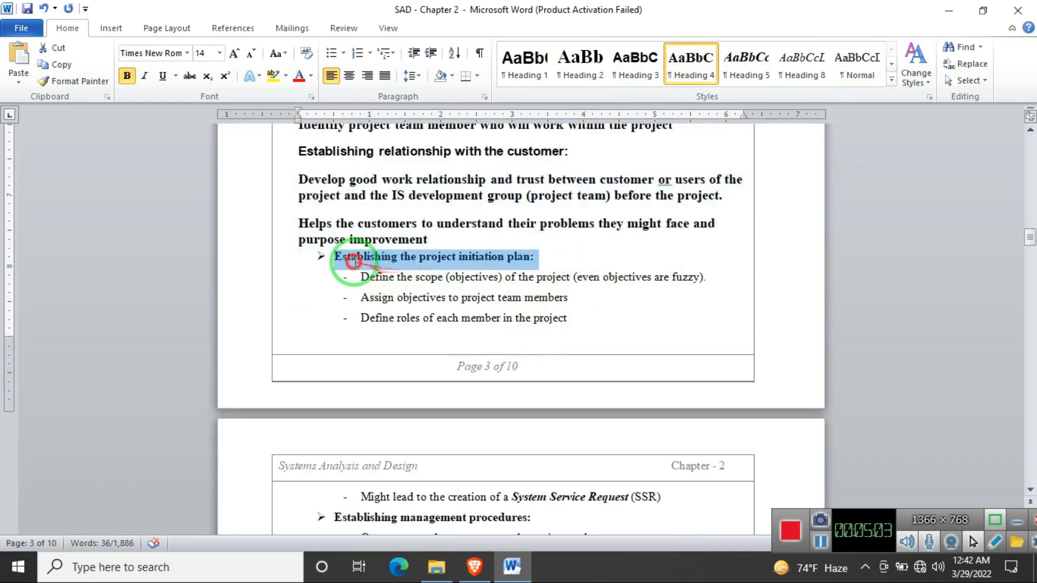
pyautogui.click(626, 79)
pyautogui.moveTo(360, 283); pyautogui.dragTo(570, 325)
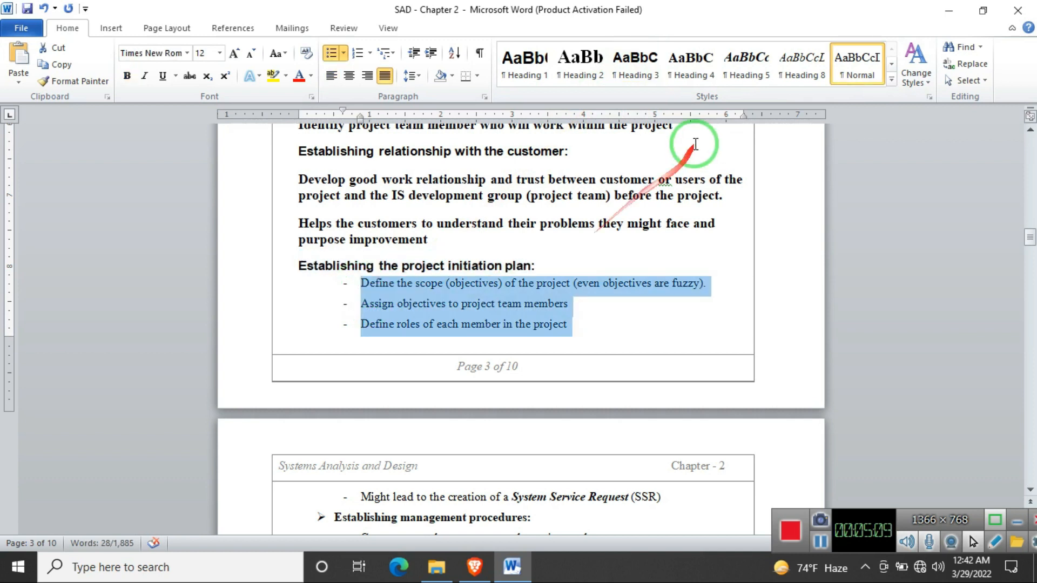
pyautogui.click(693, 79)
pyautogui.scroll(-5, 555, 275)
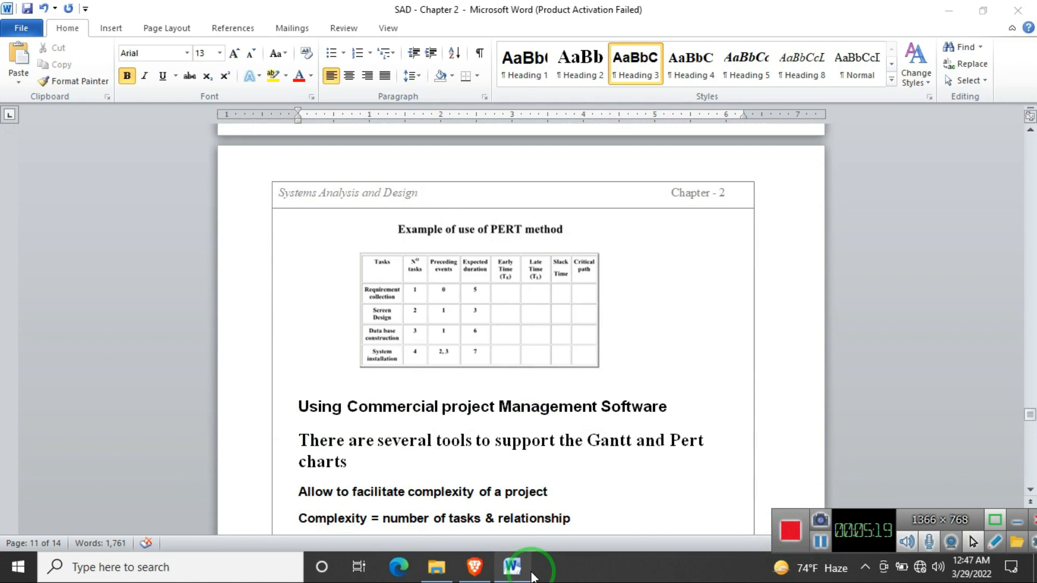
# Step: Return to the beginning of the document and open the full customization options for the Quick Access Toolbar
pyautogui.click(589, 487)
pyautogui.hotkey('ctrl', 'Home')
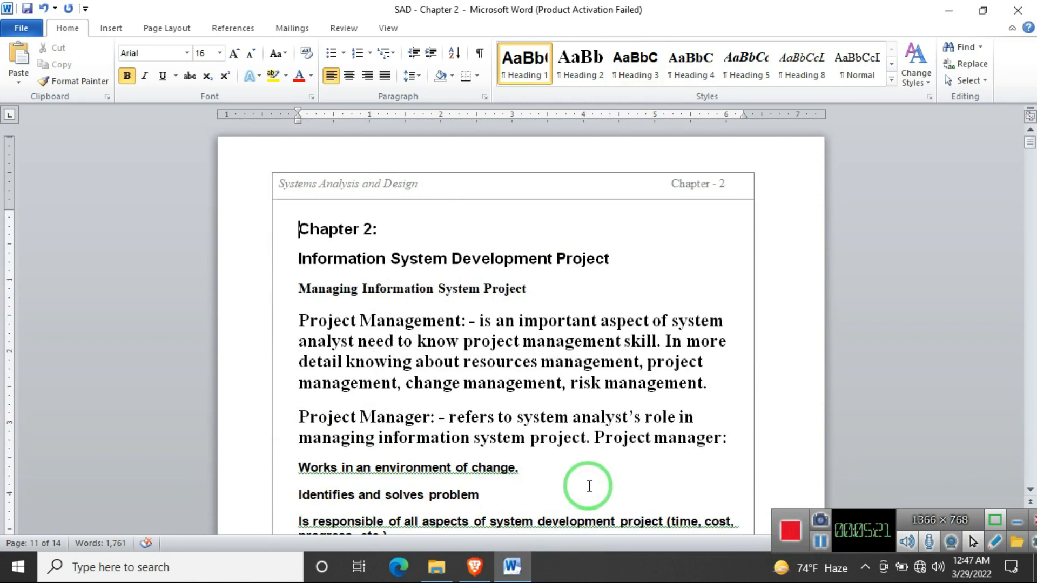
pyautogui.click(514, 449)
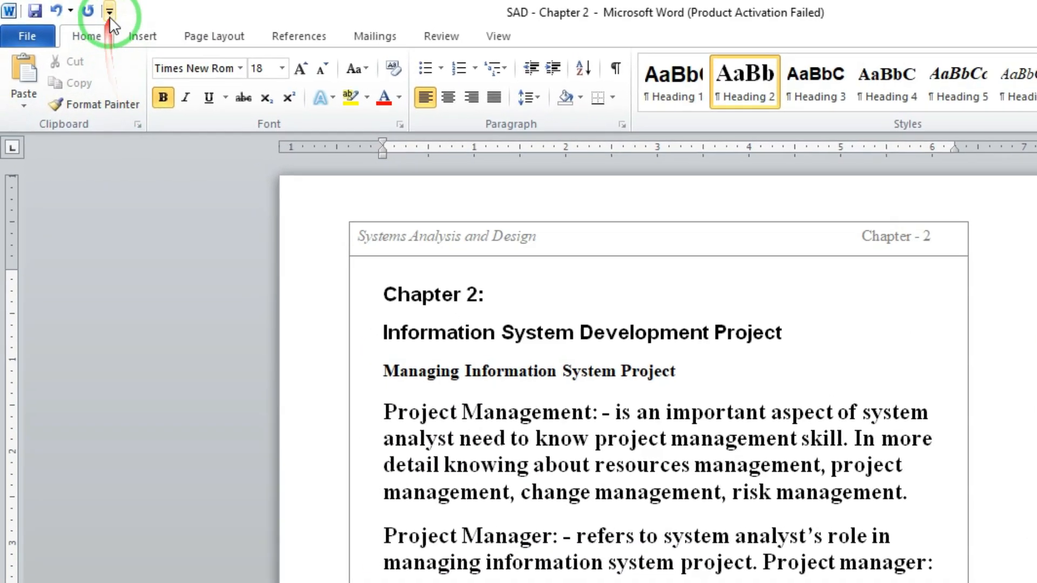
pyautogui.click(85, 9)
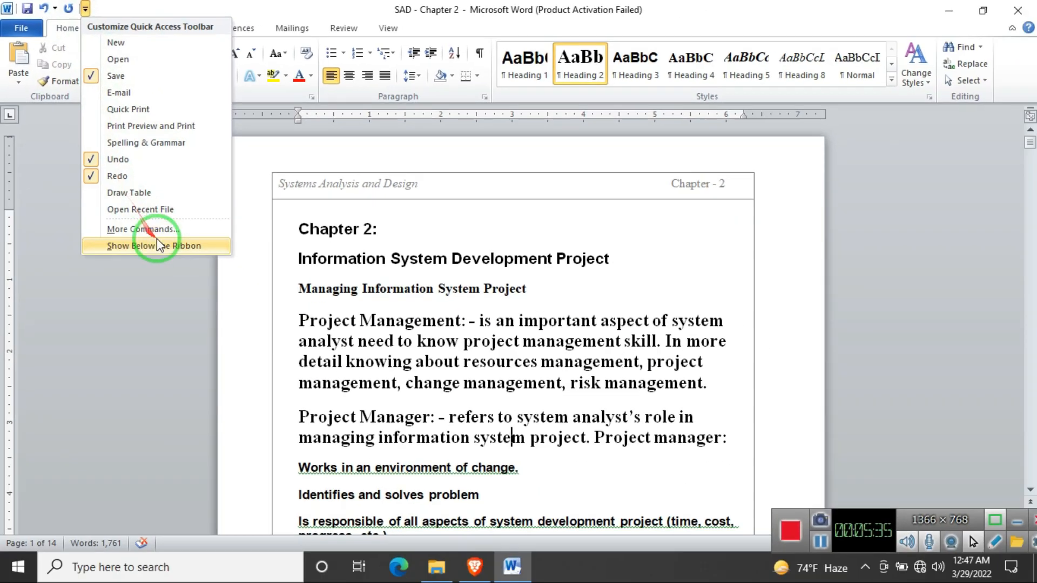
pyautogui.click(141, 229)
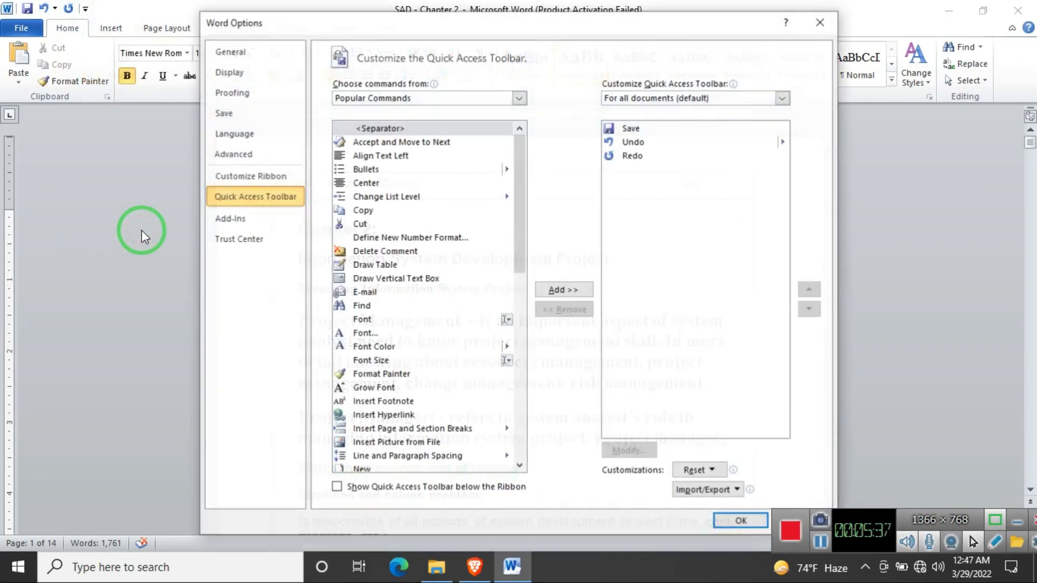
pyautogui.moveTo(359, 31)
pyautogui.mouseDown()
pyautogui.moveTo(405, 43)
pyautogui.moveTo(378, 9)
pyautogui.moveTo(359, 50)
pyautogui.mouseUp()
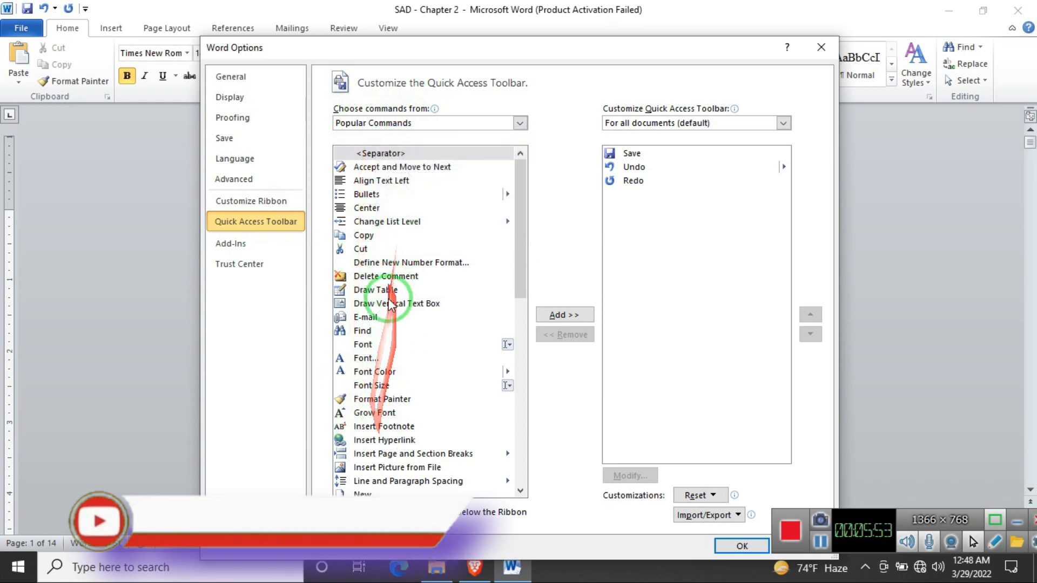
# Step: Add the Send to Microsoft PowerPoint command from All Commands to the Quick Access Toolbar for all documents
pyautogui.click(429, 125)
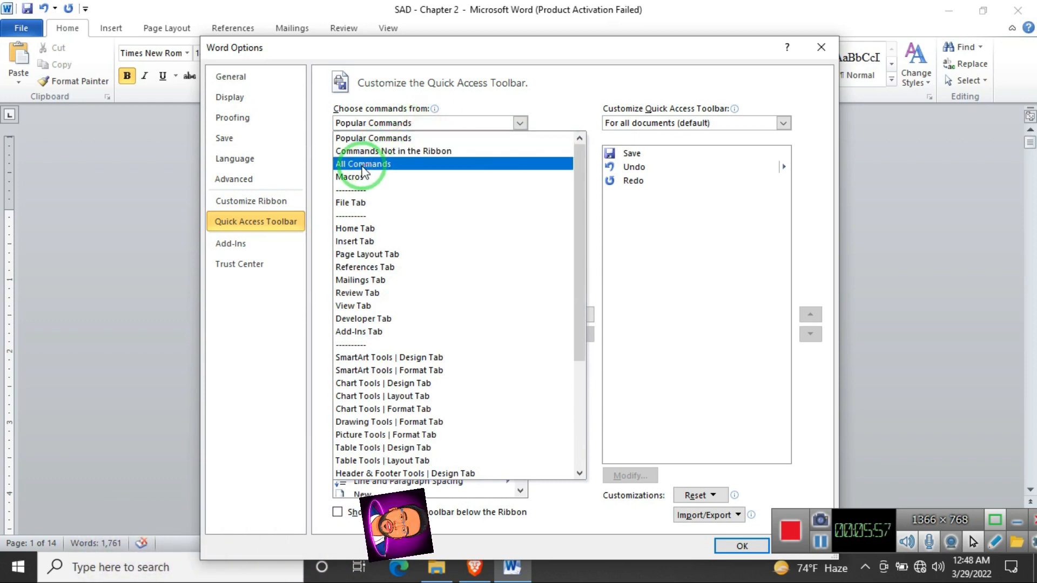
pyautogui.click(384, 165)
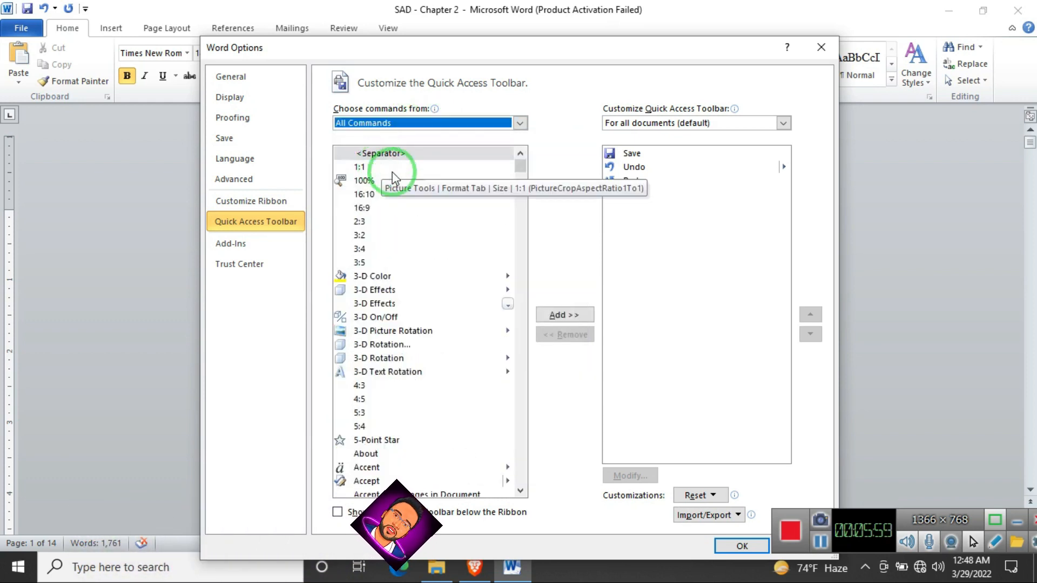
pyautogui.moveTo(517, 168); pyautogui.dragTo(517, 430)
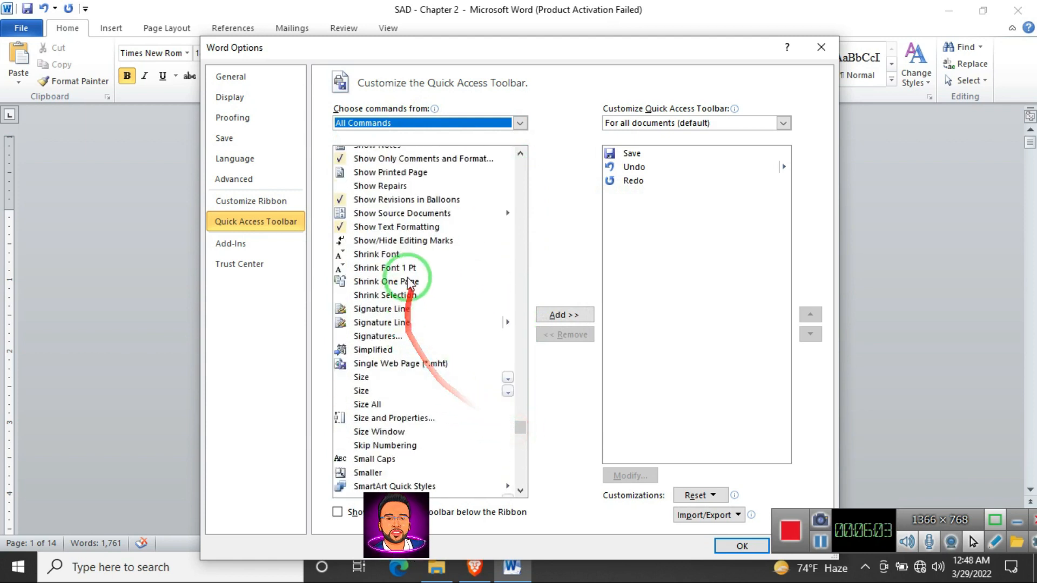
pyautogui.scroll(10, 409, 281)
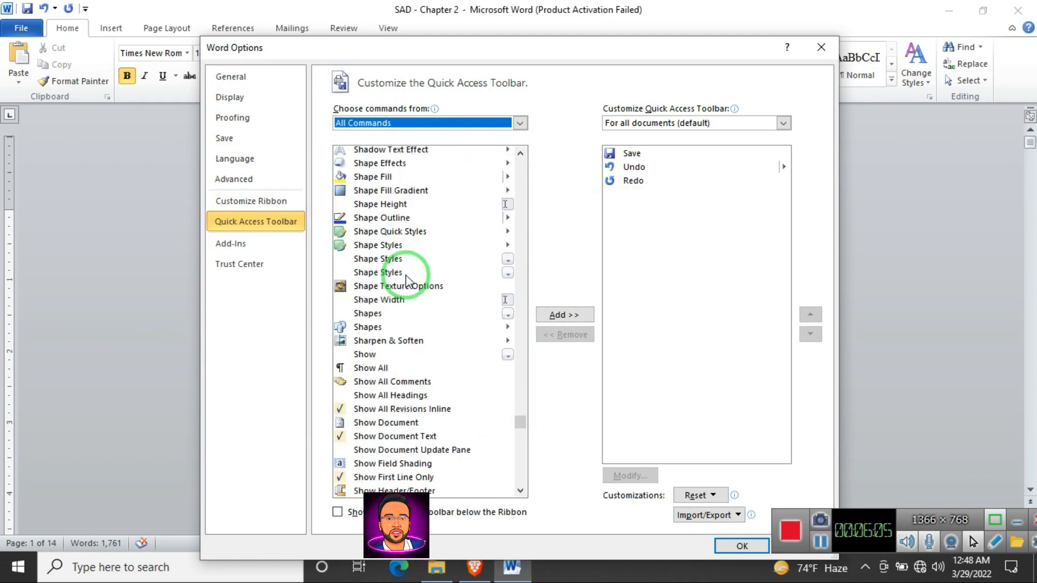
pyautogui.scroll(8, 406, 277)
pyautogui.scroll(-3, 407, 276)
pyautogui.scroll(5, 406, 277)
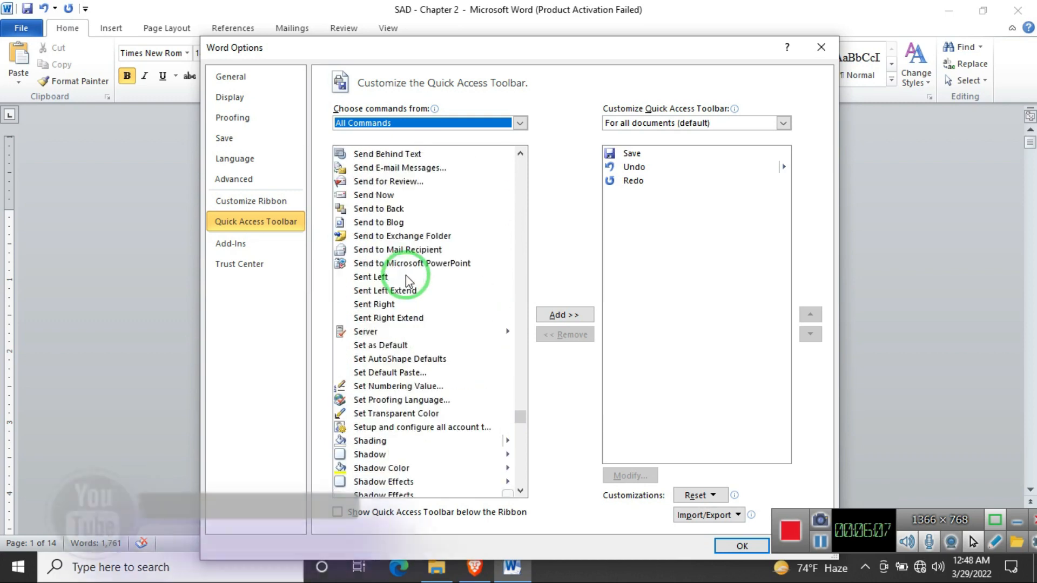
pyautogui.moveTo(523, 418)
pyautogui.mouseDown()
pyautogui.moveTo(518, 403)
pyautogui.moveTo(521, 416)
pyautogui.mouseUp()
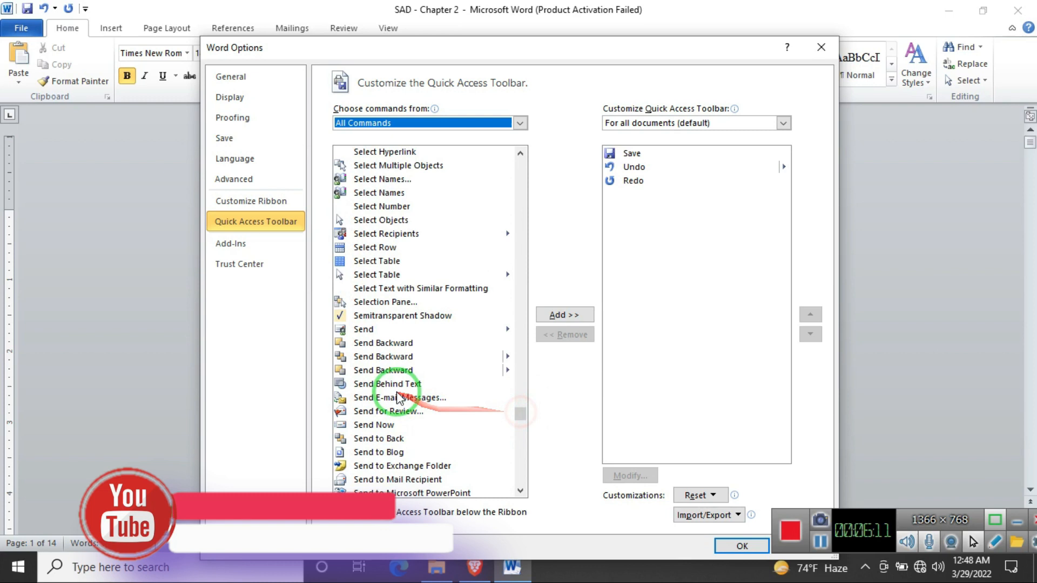
pyautogui.scroll(-3, 399, 398)
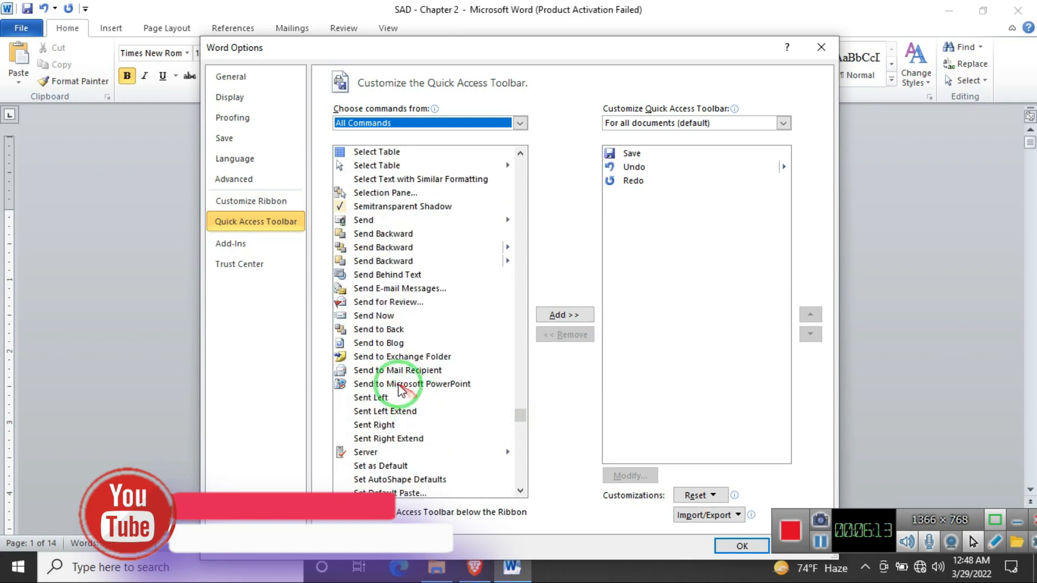
pyautogui.click(374, 384)
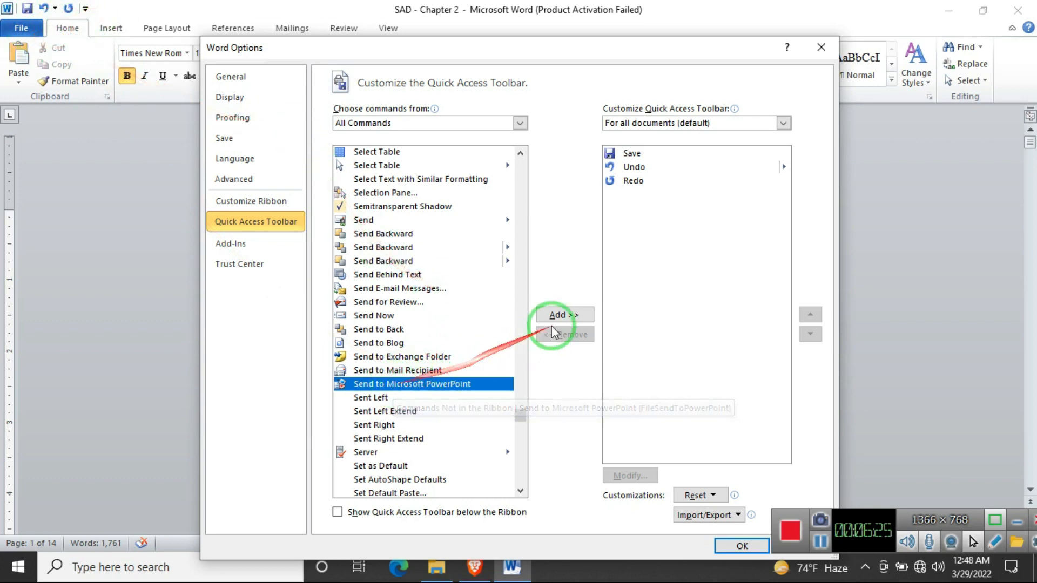
pyautogui.click(565, 316)
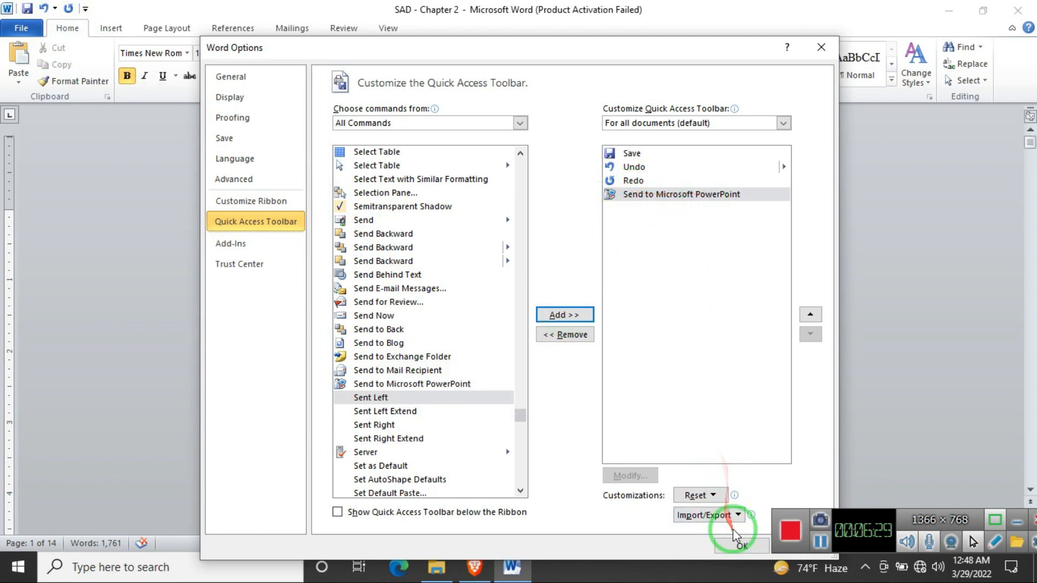
pyautogui.click(738, 547)
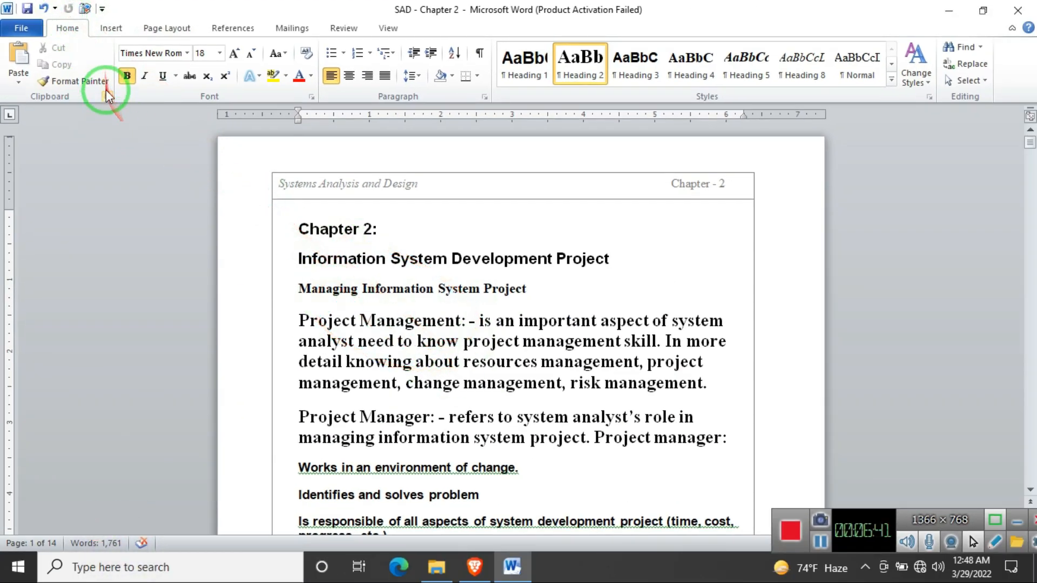
# Step: Send the styled document to Microsoft PowerPoint as a new presentation and place the cursor in the "Chapter 2:" title
pyautogui.click(86, 12)
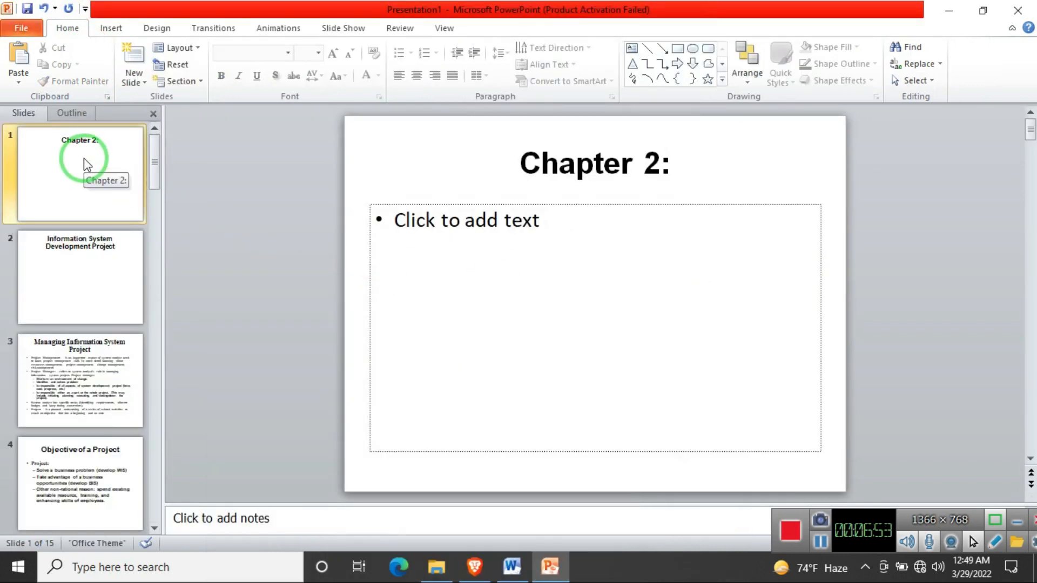
pyautogui.click(558, 168)
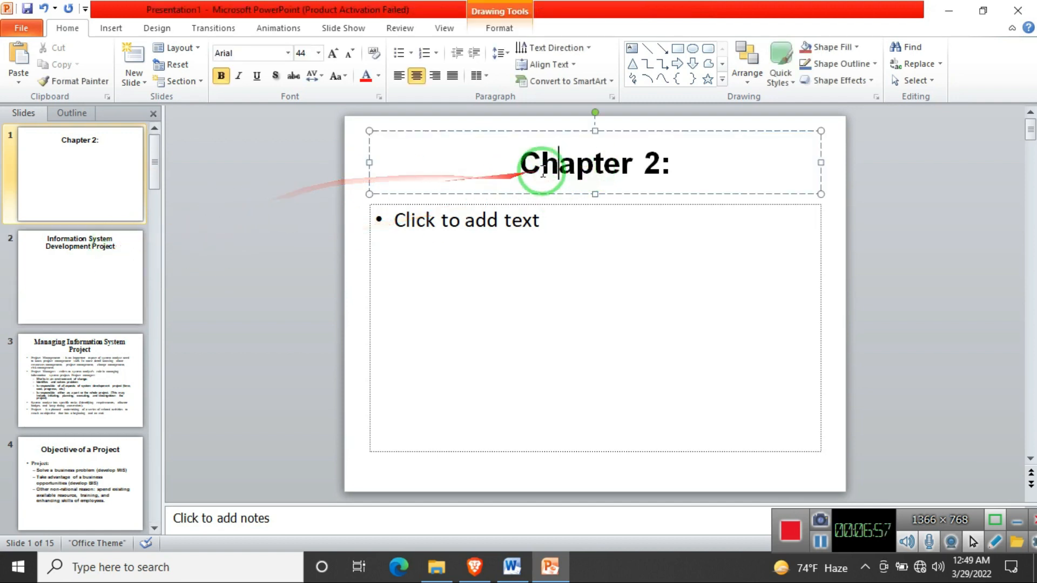
# Step: Cut the title text "Information System Development Project" from slide 2
pyautogui.click(121, 263)
pyautogui.click(576, 159)
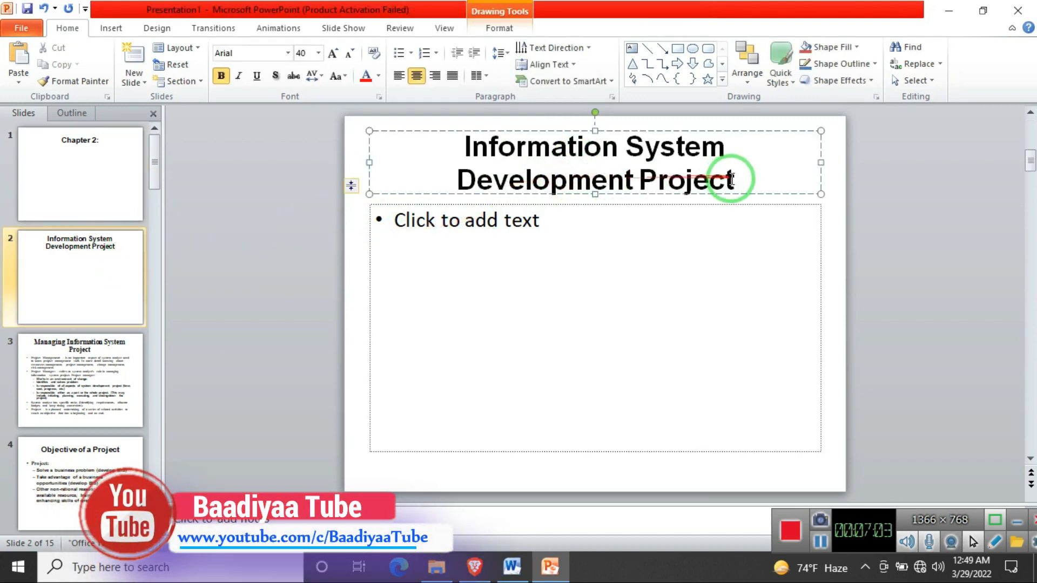
pyautogui.moveTo(736, 184); pyautogui.dragTo(500, 154)
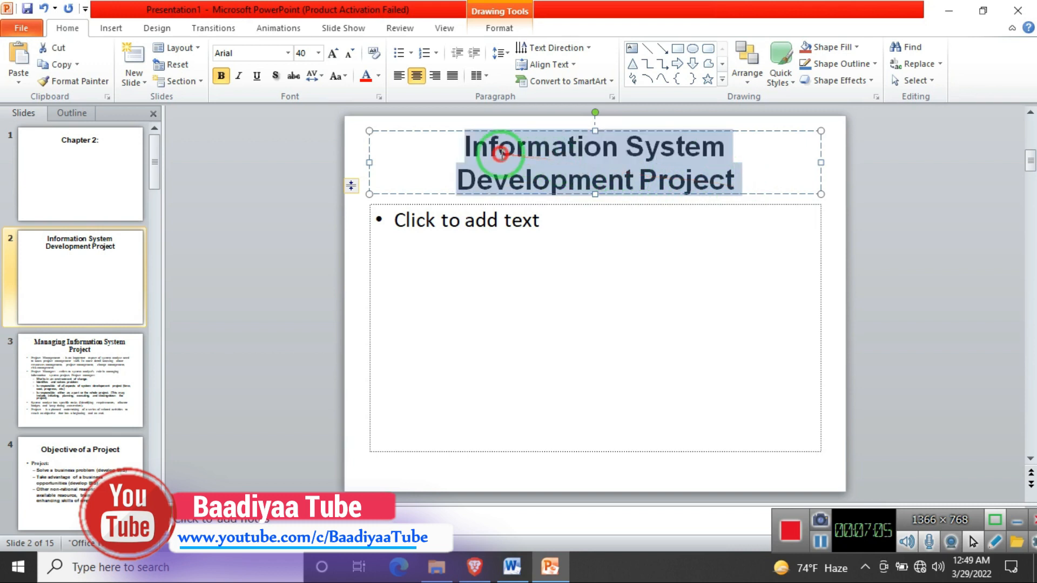
pyautogui.rightClick(504, 160)
pyautogui.click(532, 165)
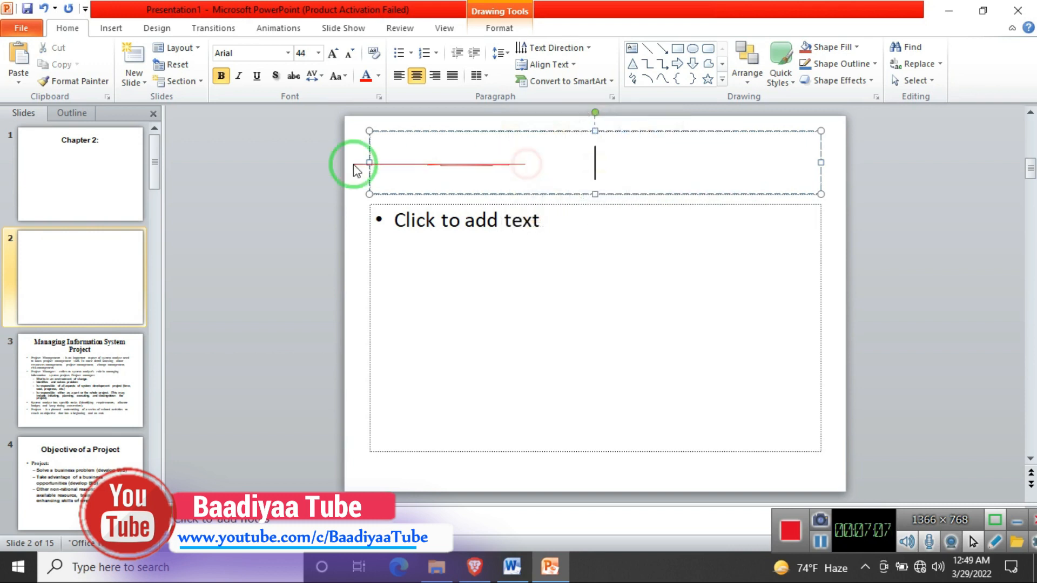